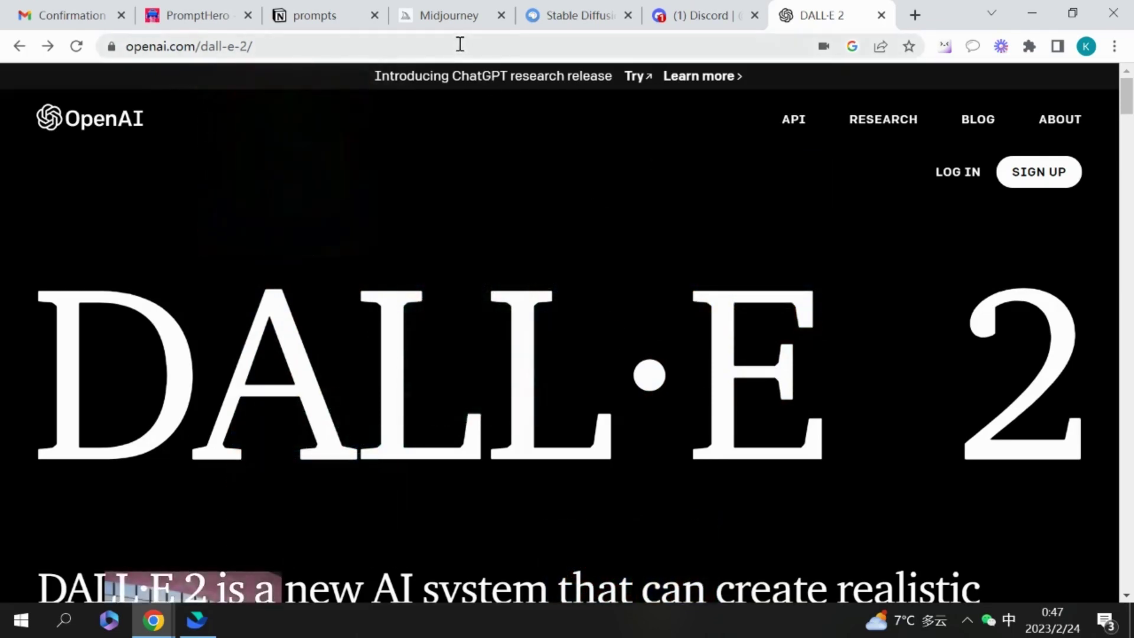
- Log in to DALL·E 2 with the account's e-mail address and password
{"action": "left_click", "coordinate": [959, 173]}
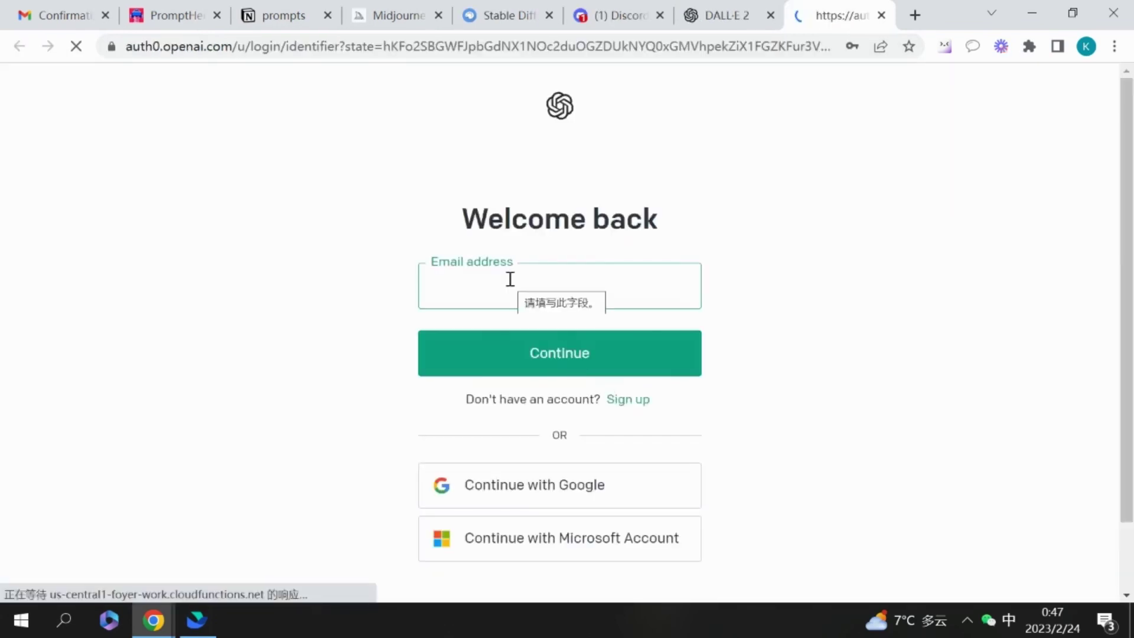
{"action": "left_click", "coordinate": [509, 281]}
{"action": "left_click", "coordinate": [522, 377]}
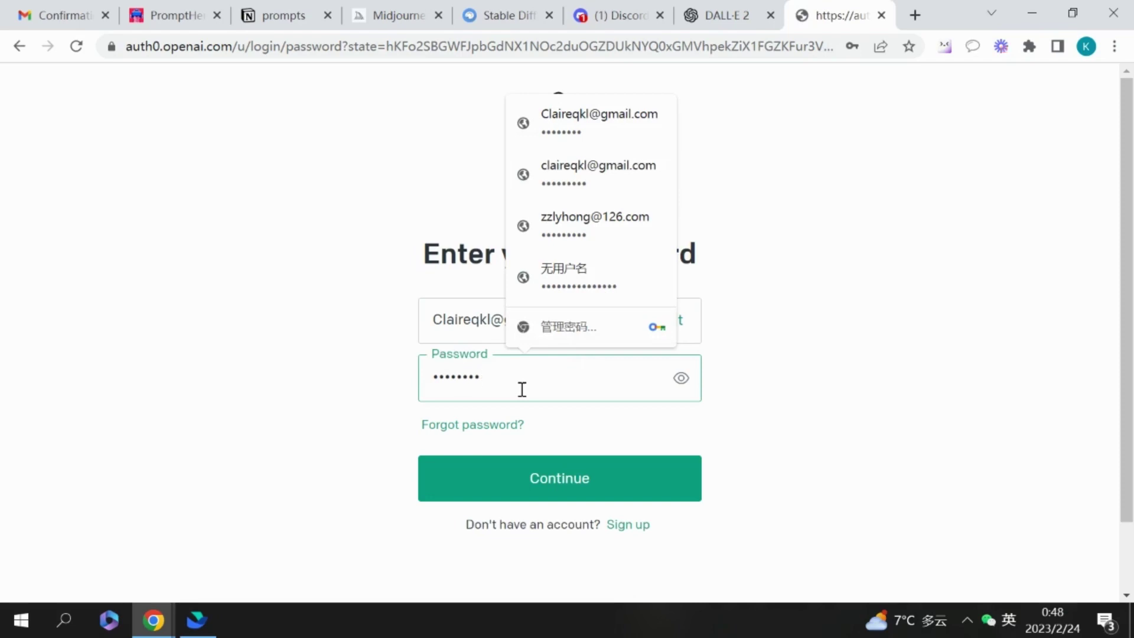
{"action": "left_click", "coordinate": [527, 473]}
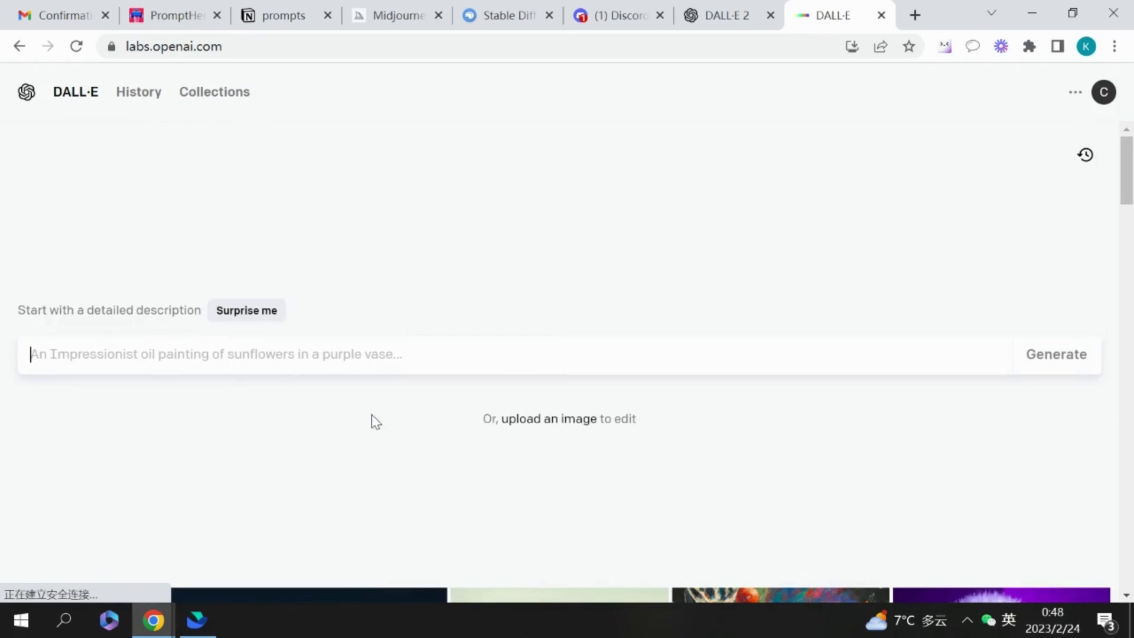
- Look over the DALL·E start page and the History page, and return to the start page
{"action": "scroll", "coordinate": [335, 354], "scroll_direction": "down", "scroll_amount": 2}
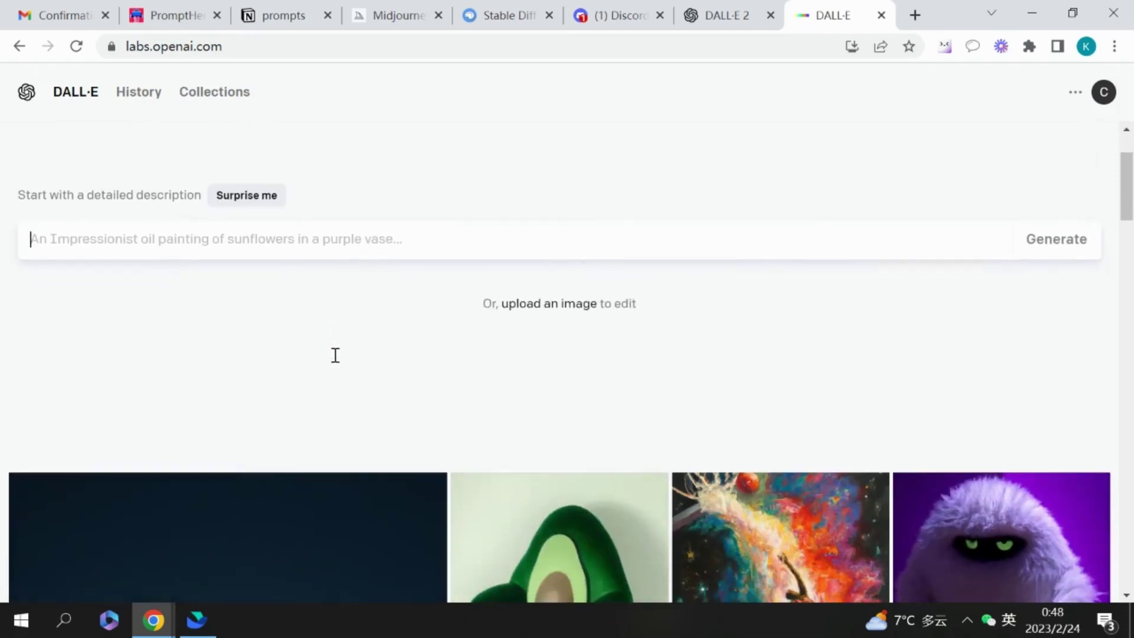
{"action": "scroll", "coordinate": [334, 354], "scroll_direction": "up", "scroll_amount": 2}
{"action": "scroll", "coordinate": [566, 485], "scroll_direction": "down", "scroll_amount": 3}
{"action": "scroll", "coordinate": [567, 489], "scroll_direction": "up", "scroll_amount": 3}
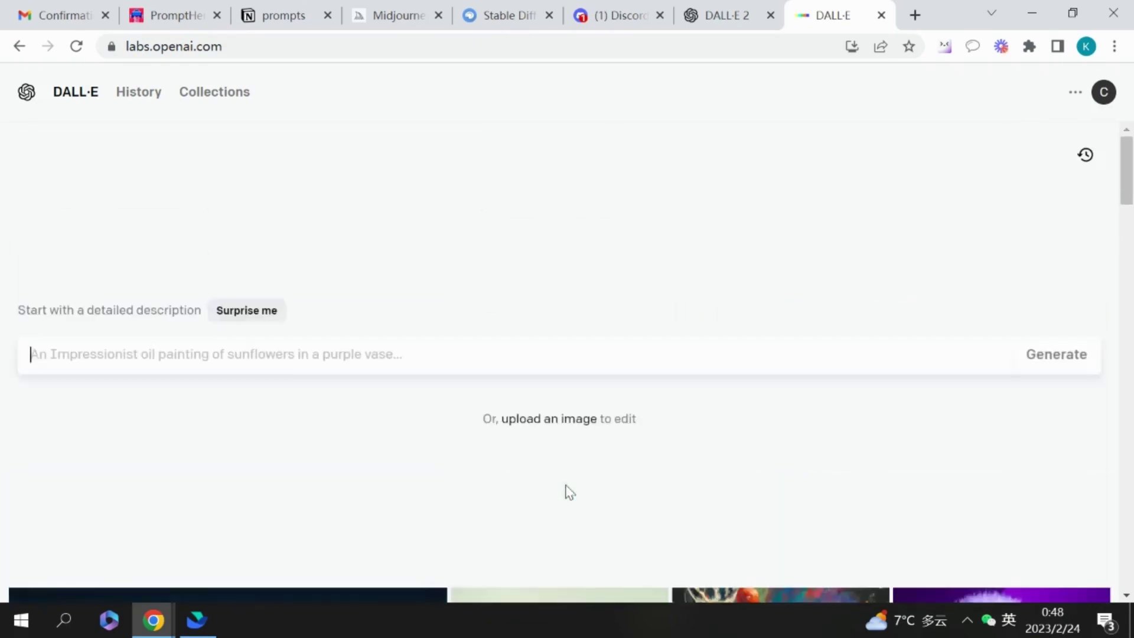
{"action": "left_click", "coordinate": [152, 101]}
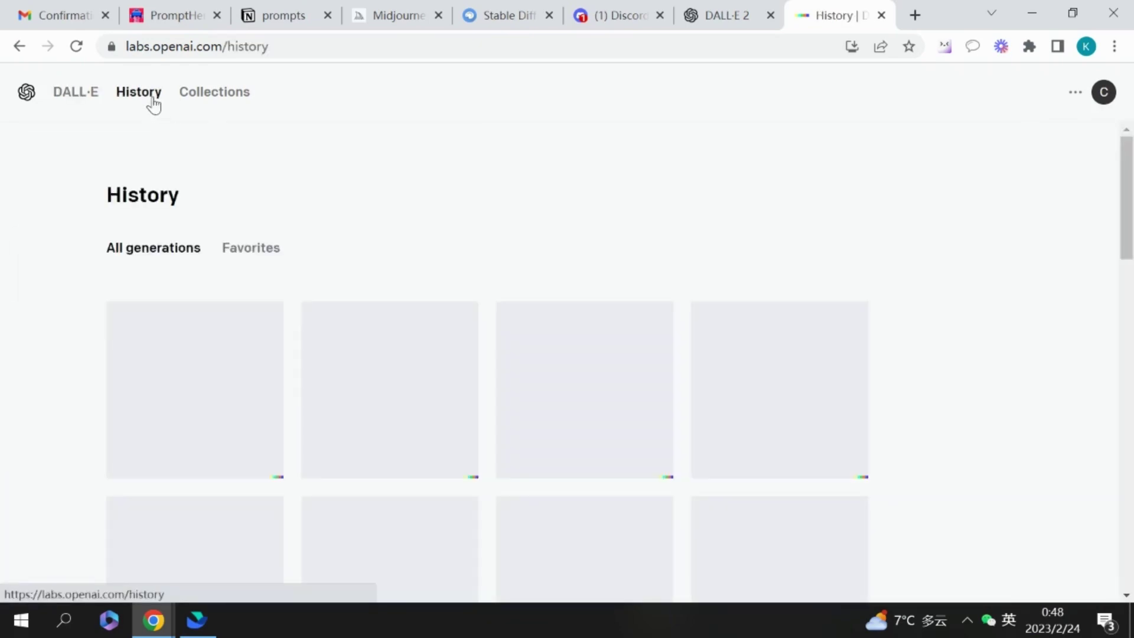
{"action": "left_click", "coordinate": [80, 99]}
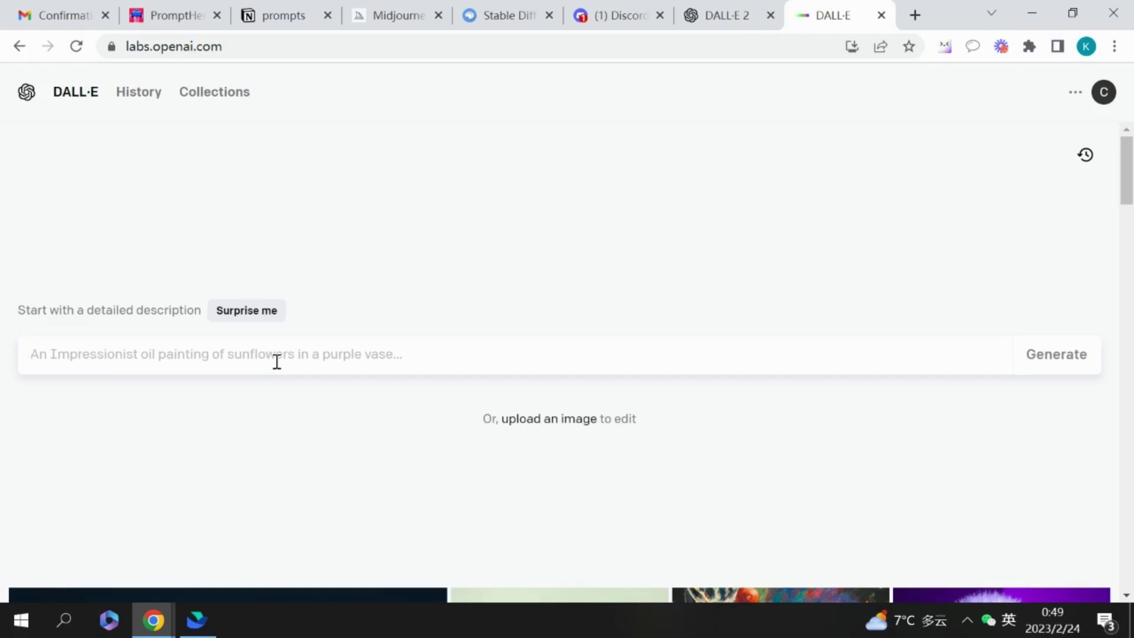
- Switch to the prompts page in Notion and view the Ask AI options for the Chinese scene description
{"action": "left_click", "coordinate": [275, 16]}
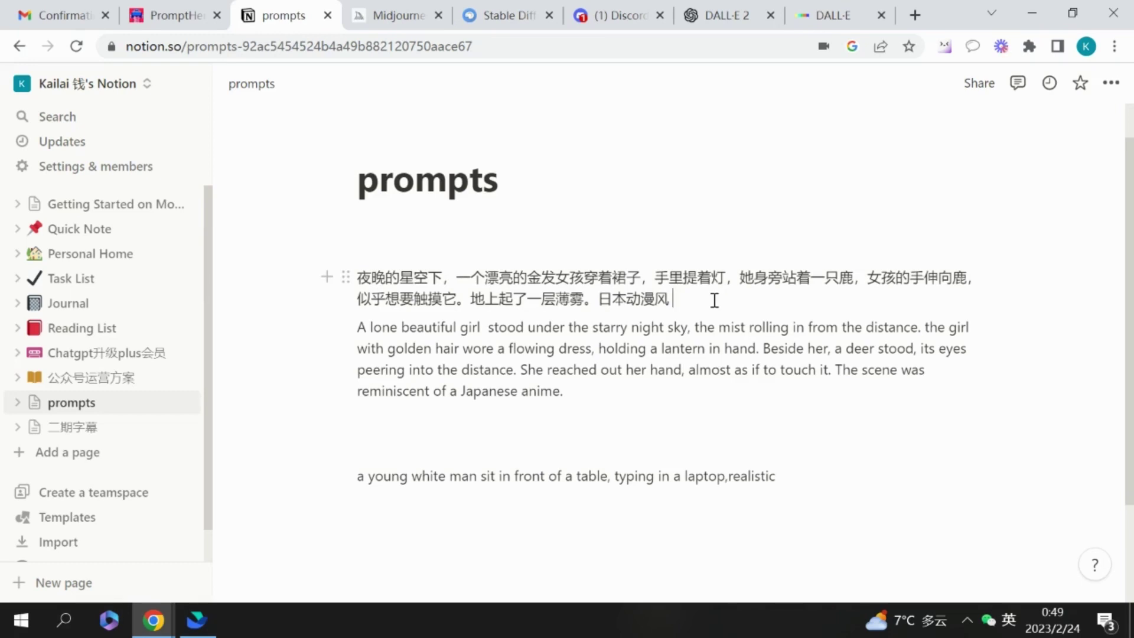
{"action": "left_click_drag", "start_coordinate": [672, 299], "coordinate": [369, 284]}
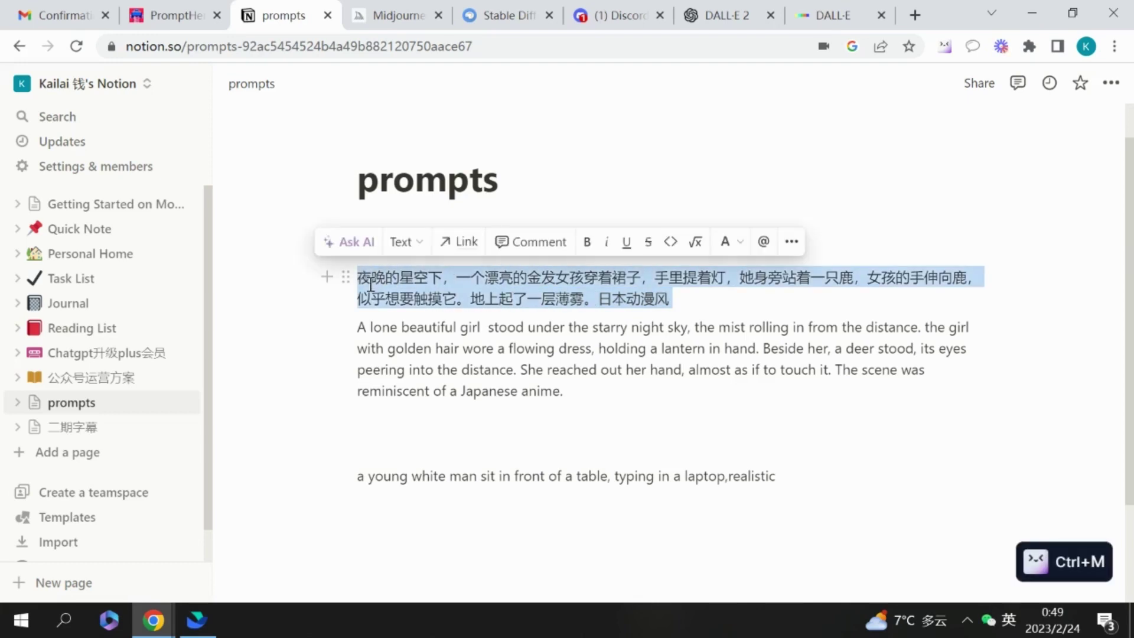
{"action": "left_click", "coordinate": [358, 244]}
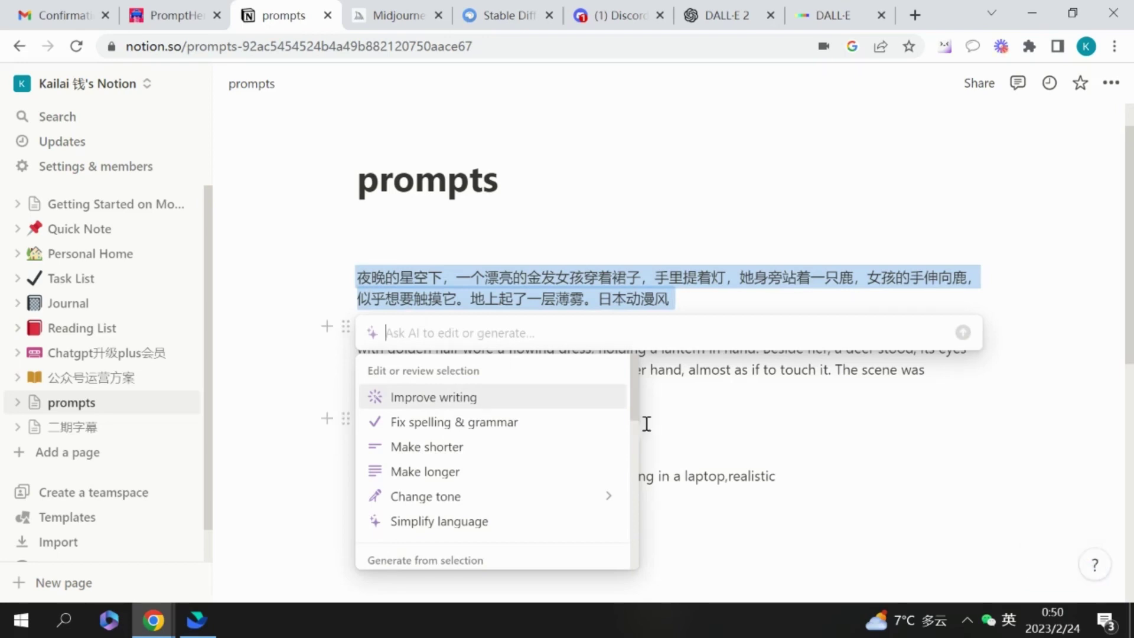
{"action": "left_click", "coordinate": [753, 383]}
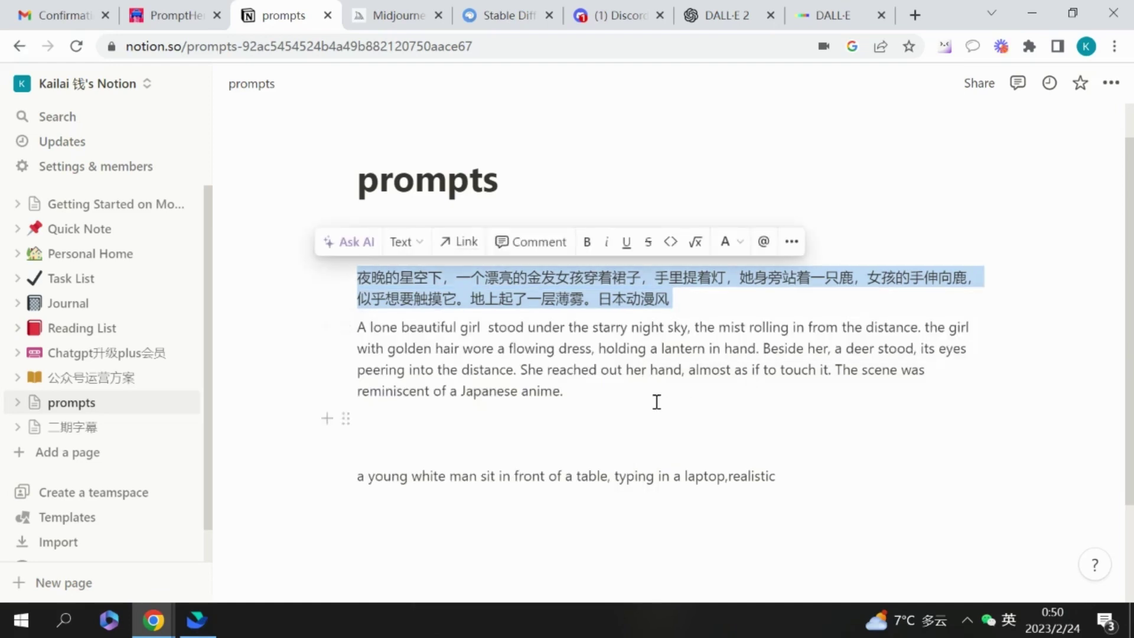
{"action": "left_click", "coordinate": [596, 399]}
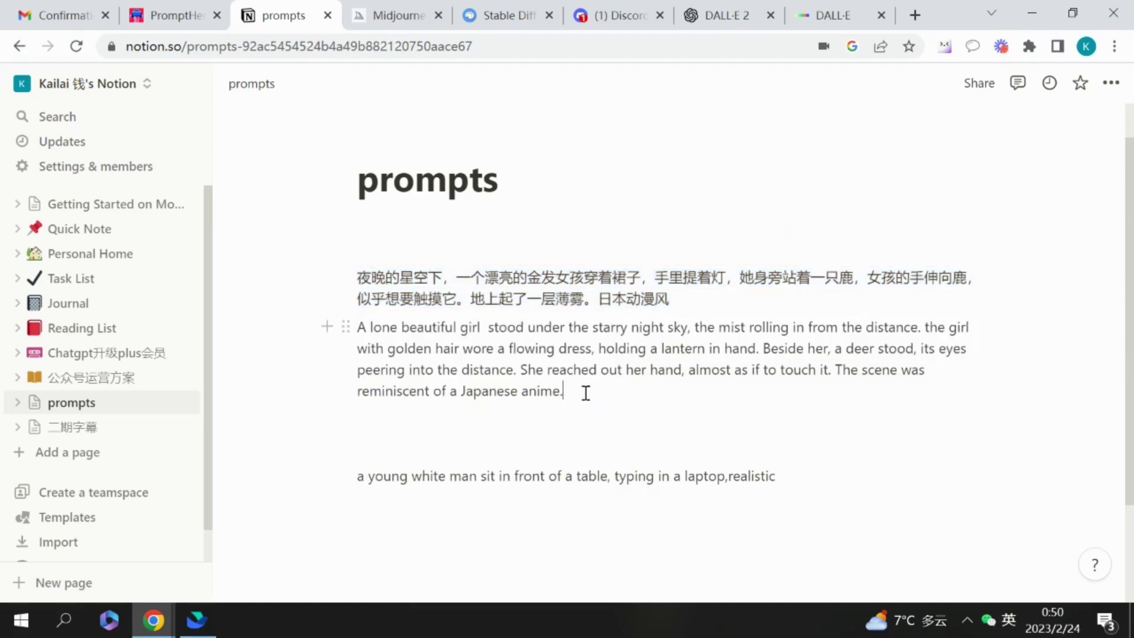
- Copy the English starry-night girl and deer prompt from Notion into DALL·E and generate images from it
{"action": "left_click_drag", "start_coordinate": [580, 393], "coordinate": [359, 327]}
{"action": "key", "text": "ctrl+m"}
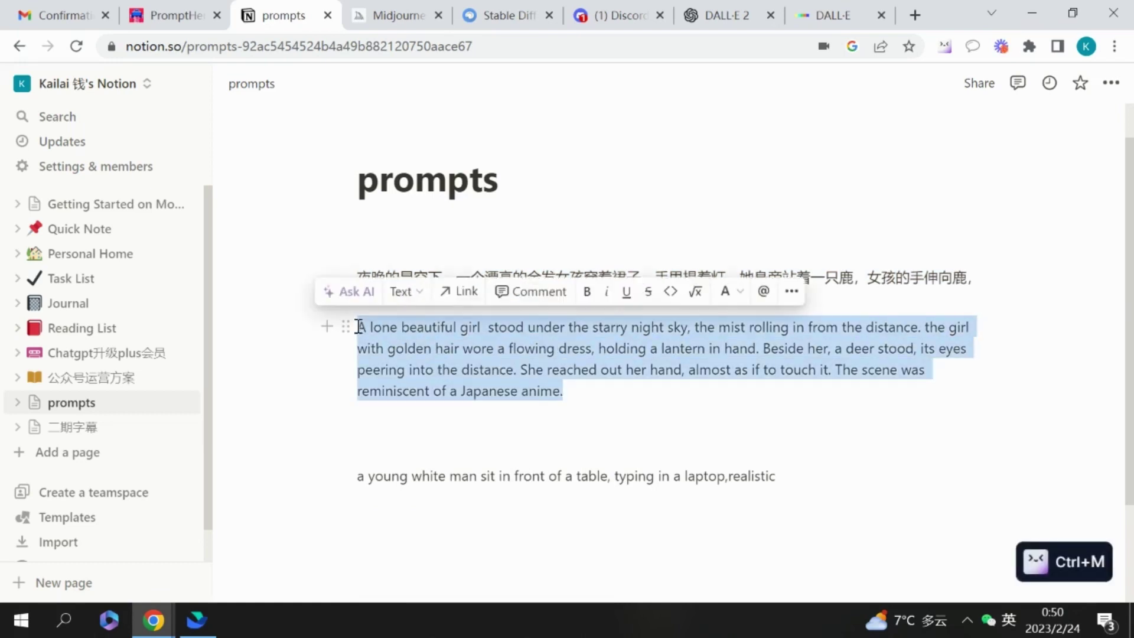
{"action": "left_click", "coordinate": [829, 12]}
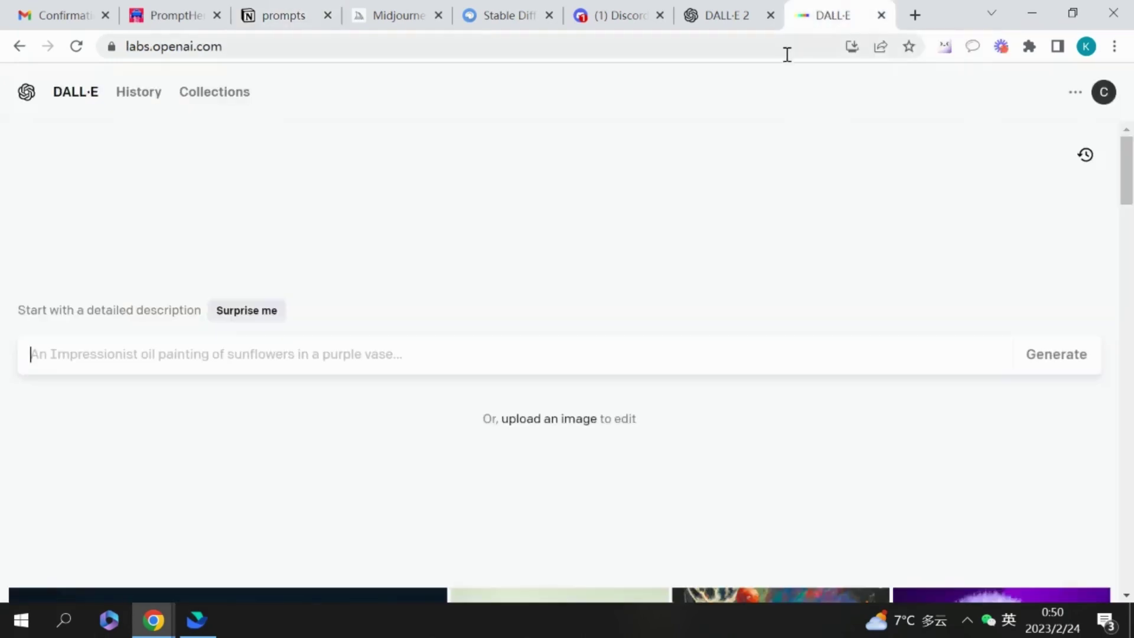
{"action": "type", "text": "Beside her, a deer stood, its eyes peering into the distance. She reached out her hand, almost as if to touch it. The scene was reminiscent of a Japanese anime."}
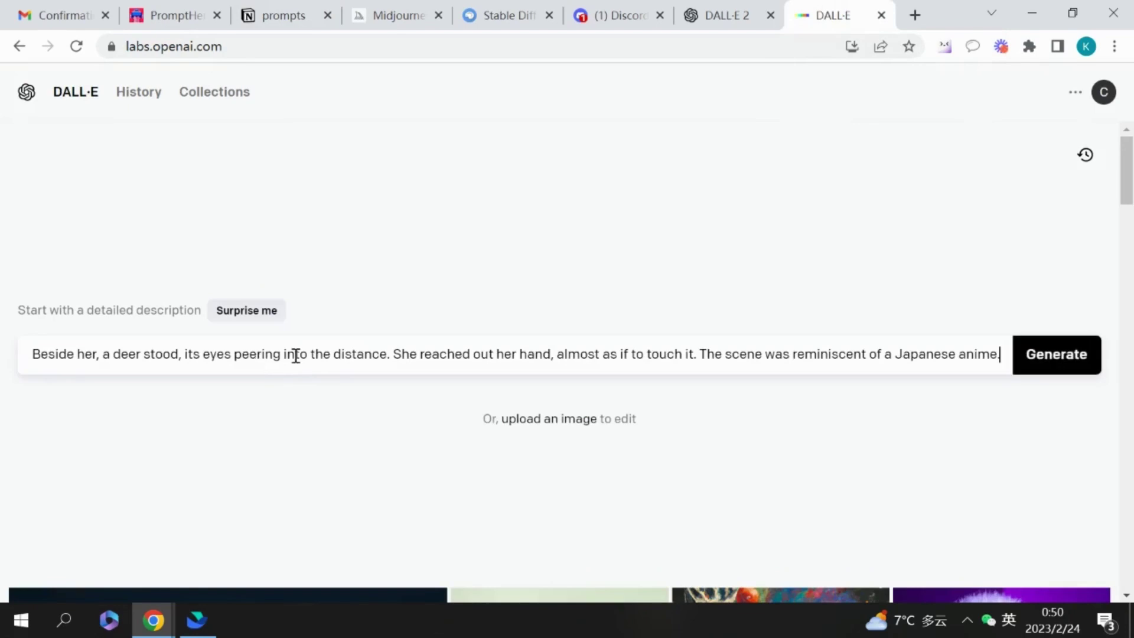
{"action": "scroll", "coordinate": [488, 339], "scroll_direction": "down", "scroll_amount": 1}
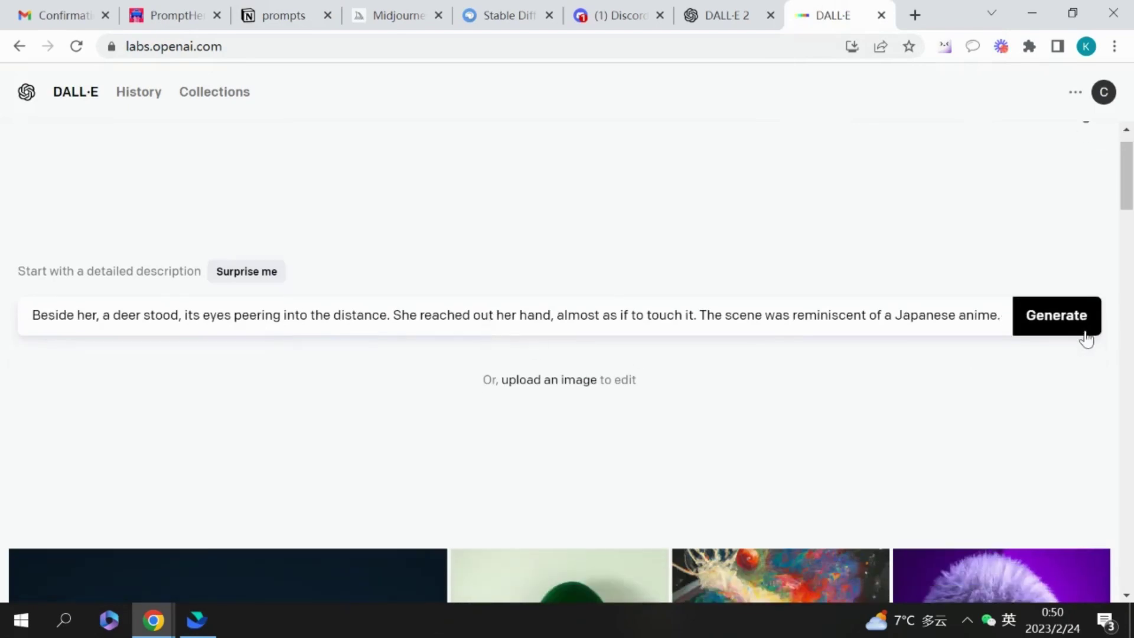
{"action": "left_click", "coordinate": [1064, 328]}
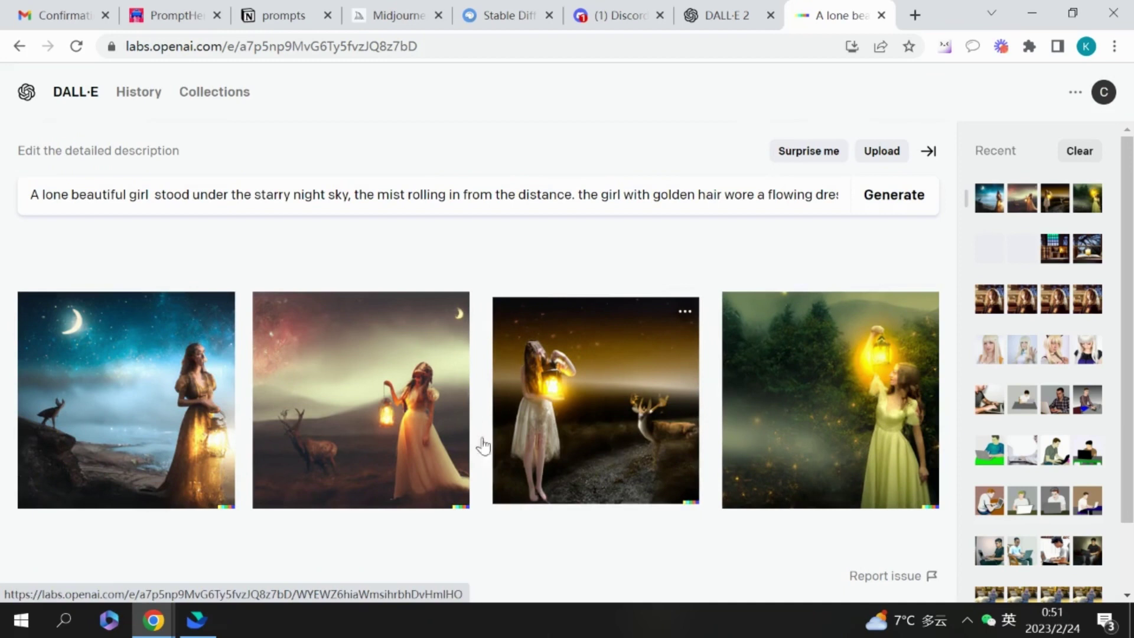
- Generate another image set from the same prompt and create variations of its first image
{"action": "left_click", "coordinate": [895, 203]}
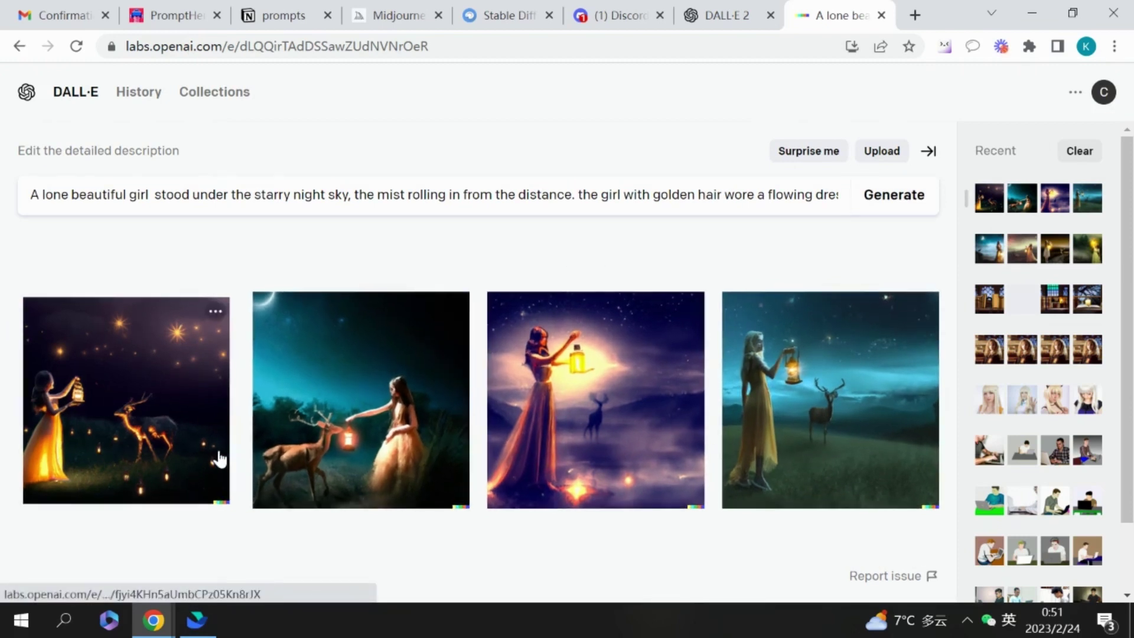
{"action": "left_click", "coordinate": [215, 311]}
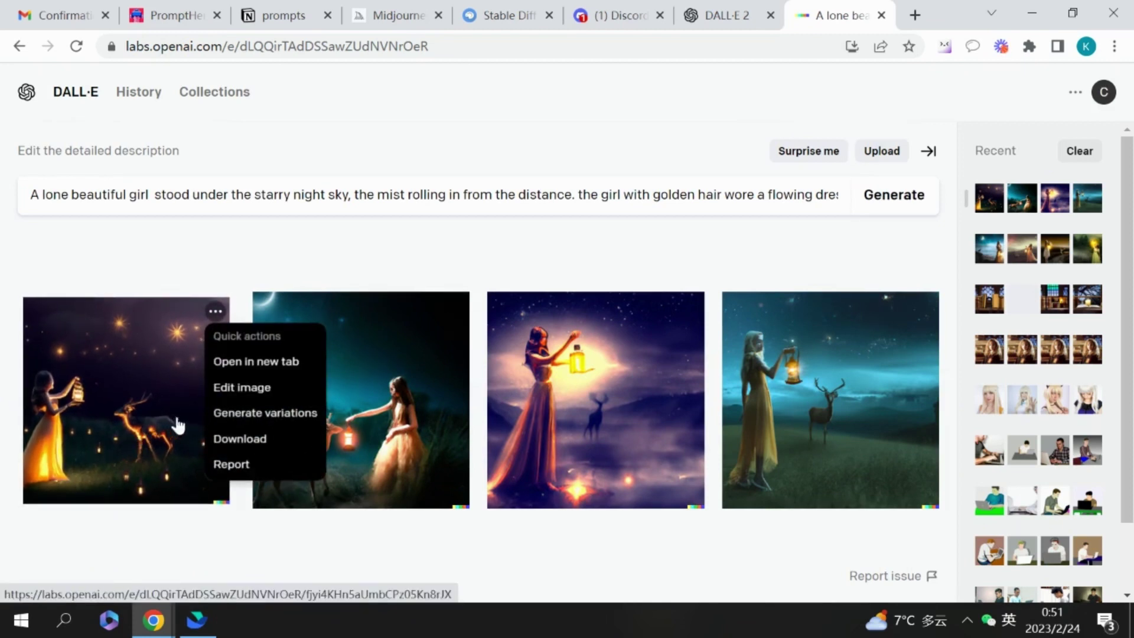
{"action": "left_click", "coordinate": [266, 413]}
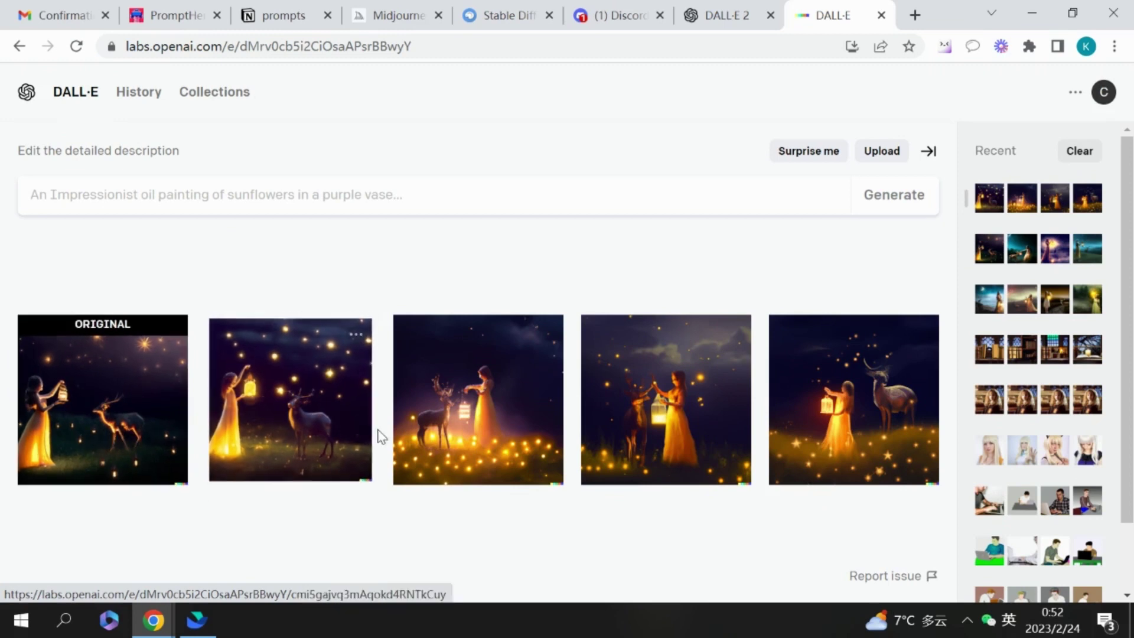
- Download the third generated variation, with the girl and deer under a cloudy sky, view it and close the viewer
{"action": "left_click", "coordinate": [690, 440]}
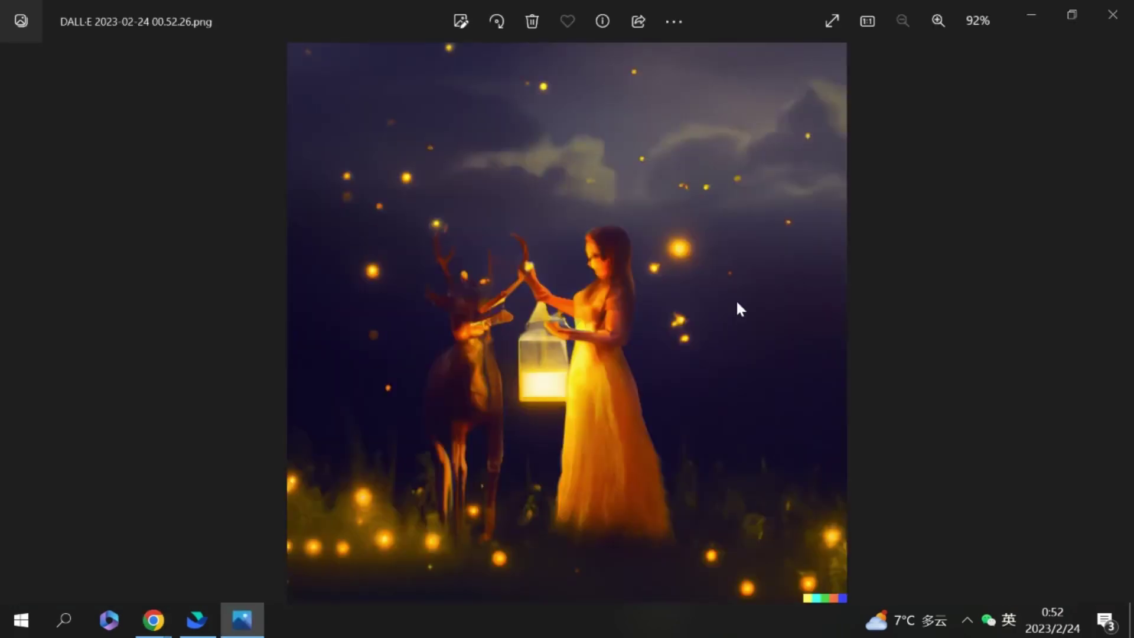
{"action": "left_click", "coordinate": [1110, 15]}
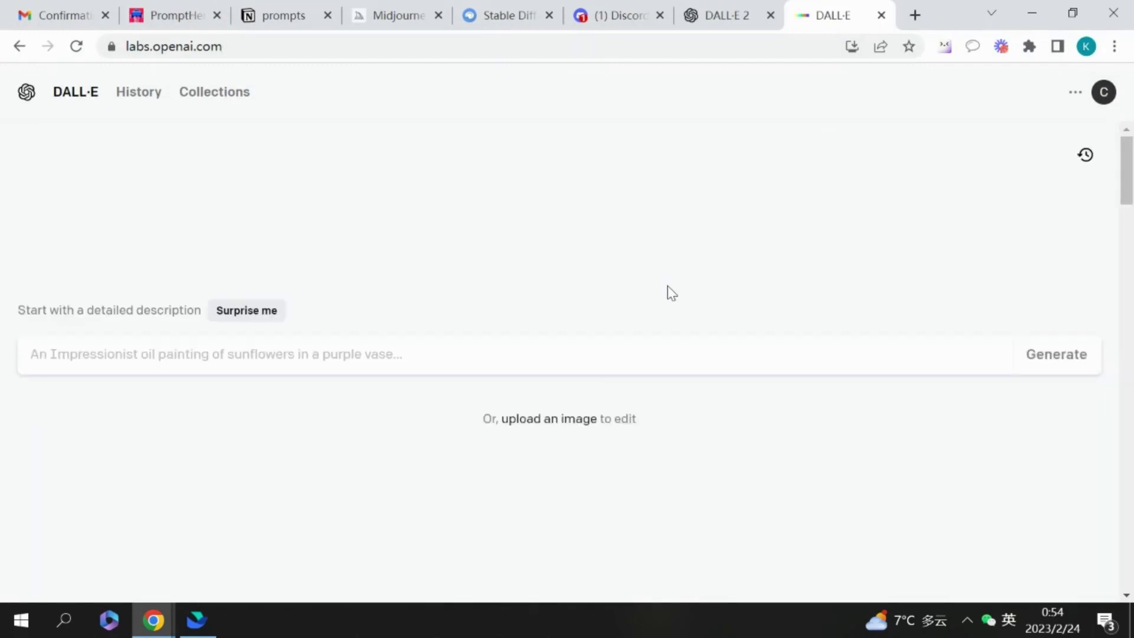
- Upload 赫敏.jpg, accept the proposed square crop, and open the picture for editing
{"action": "left_click", "coordinate": [572, 421]}
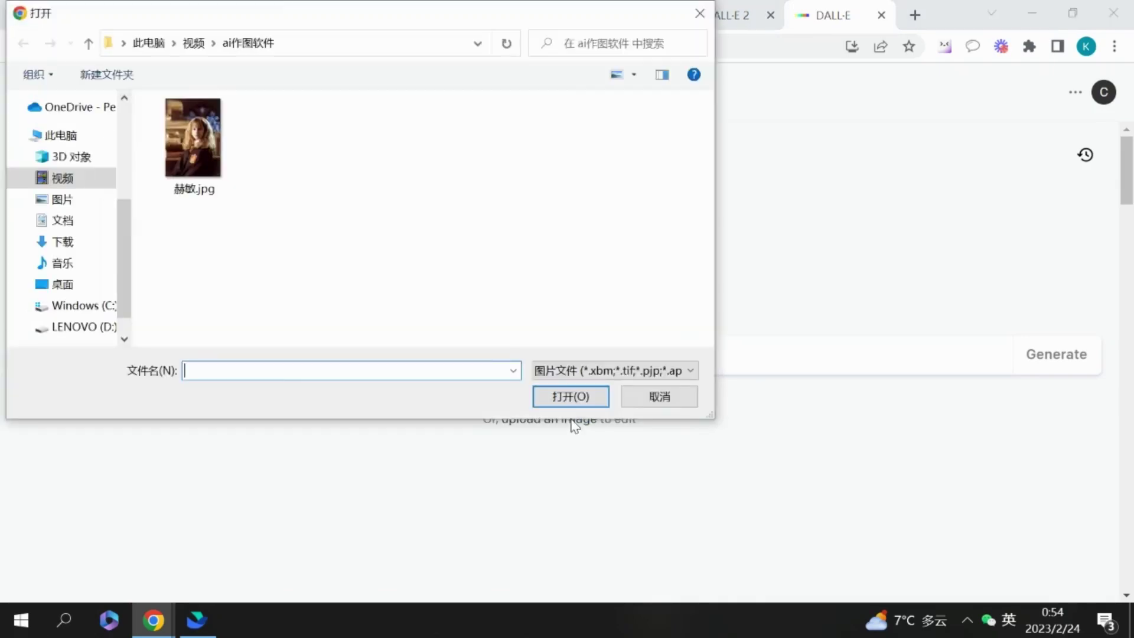
{"action": "double_click", "coordinate": [200, 147]}
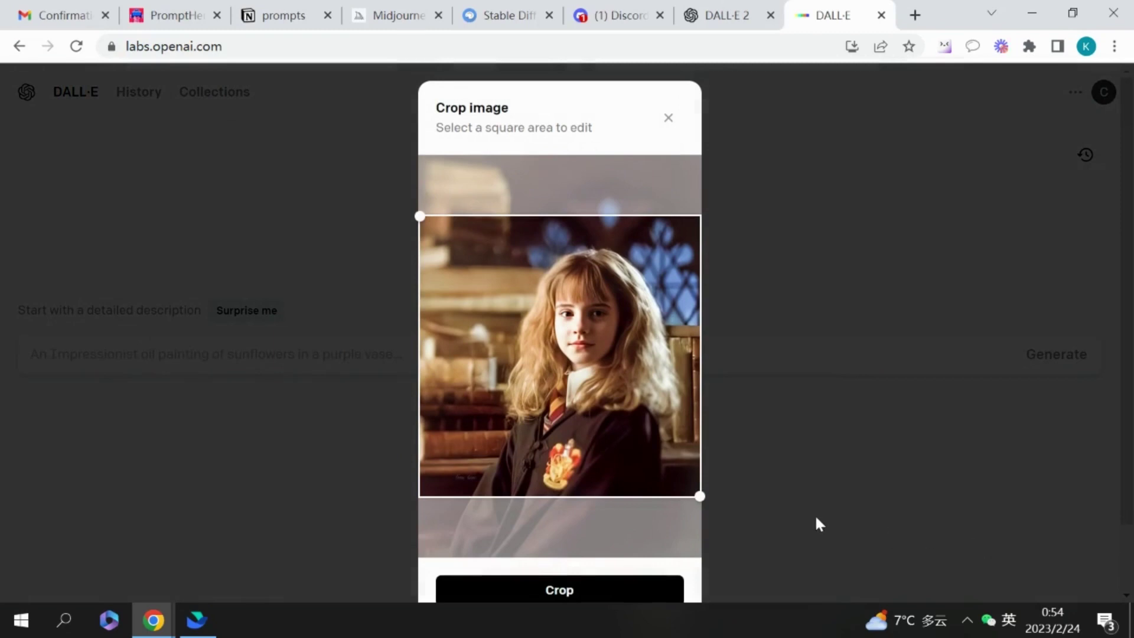
{"action": "left_click", "coordinate": [602, 594]}
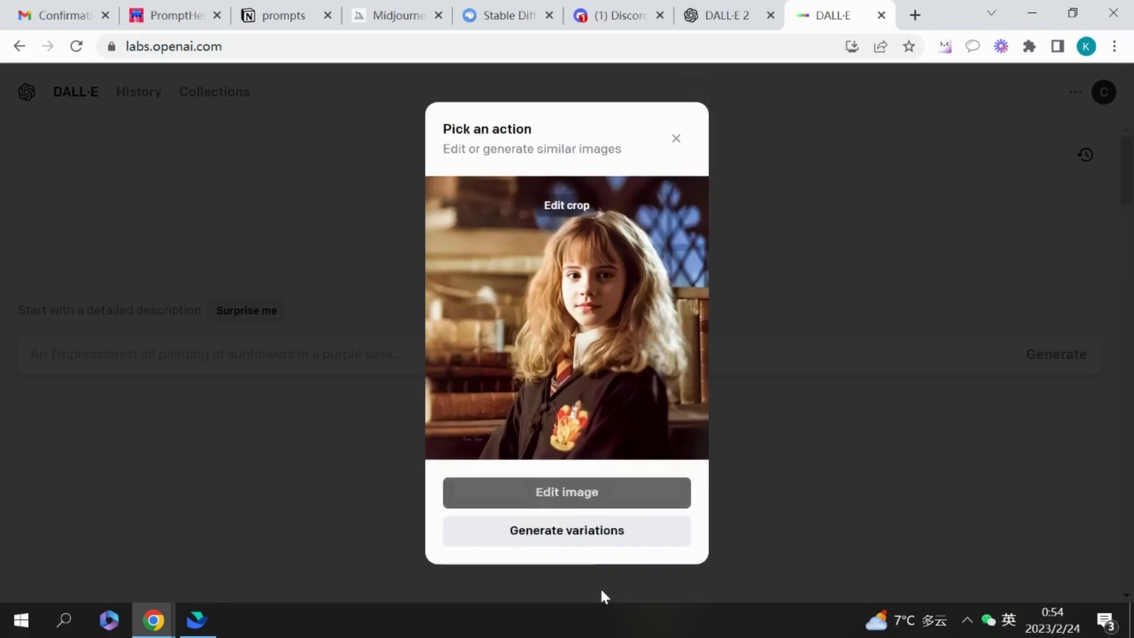
{"action": "left_click", "coordinate": [618, 496]}
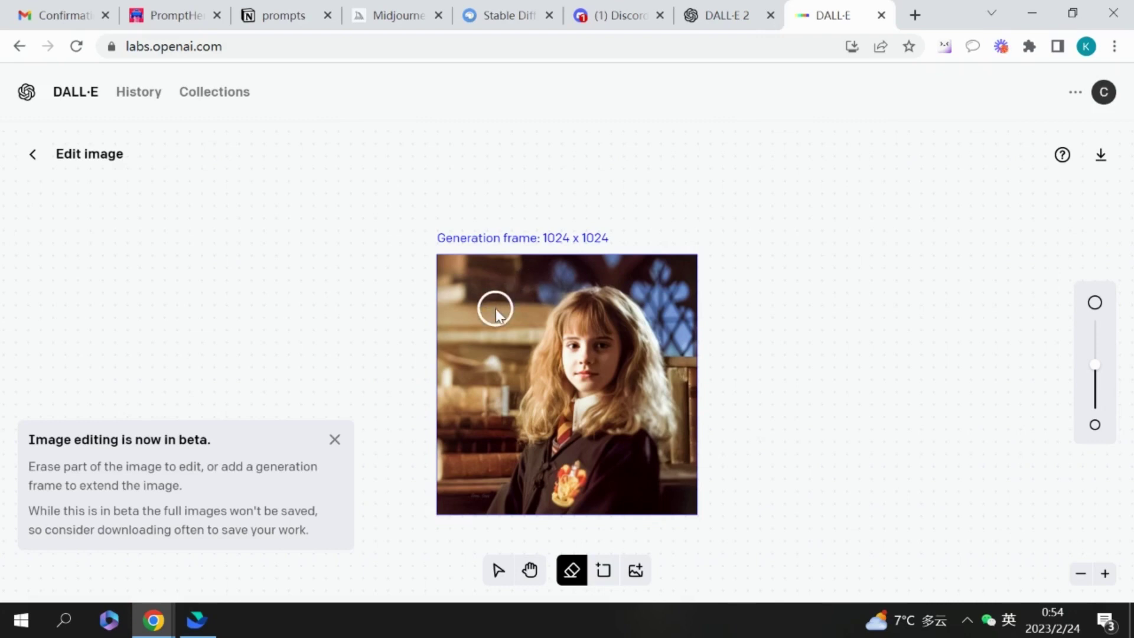
- Try erasing the background in the picture's upper-left area and undo the erasure
{"action": "mouse_move", "coordinate": [476, 294]}
{"action": "left_mouse_down"}
{"action": "mouse_move", "coordinate": [469, 381]}
{"action": "mouse_move", "coordinate": [482, 394]}
{"action": "mouse_move", "coordinate": [513, 326]}
{"action": "mouse_move", "coordinate": [506, 279]}
{"action": "mouse_move", "coordinate": [493, 341]}
{"action": "mouse_move", "coordinate": [468, 279]}
{"action": "mouse_move", "coordinate": [459, 376]}
{"action": "mouse_move", "coordinate": [458, 256]}
{"action": "mouse_move", "coordinate": [502, 264]}
{"action": "mouse_move", "coordinate": [443, 379]}
{"action": "mouse_move", "coordinate": [441, 254]}
{"action": "left_mouse_up"}
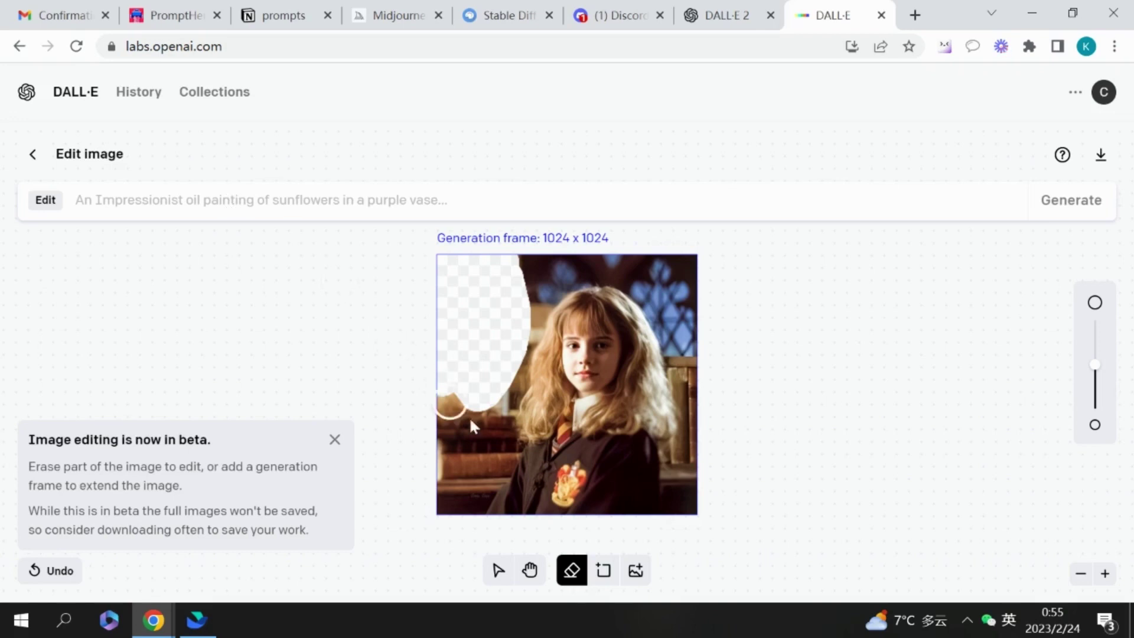
{"action": "key", "text": "ctrl+z"}
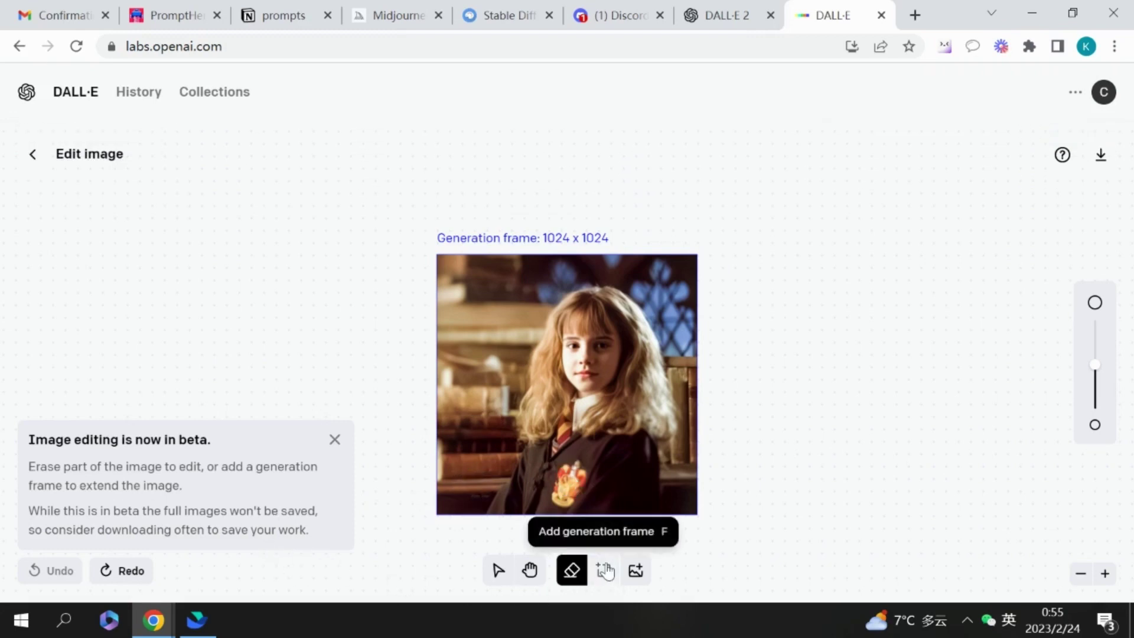
- Add a generation frame overlapping the picture's right edge and fill it using the prompt "generate window and table with similar background"
{"action": "left_click", "coordinate": [607, 571]}
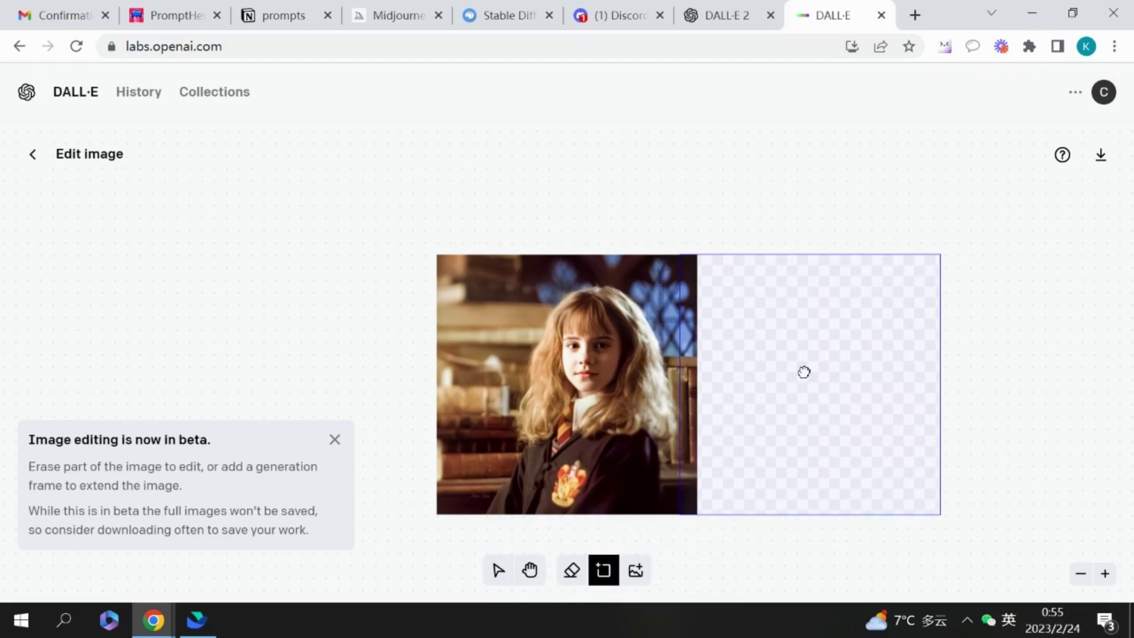
{"action": "left_click", "coordinate": [803, 372]}
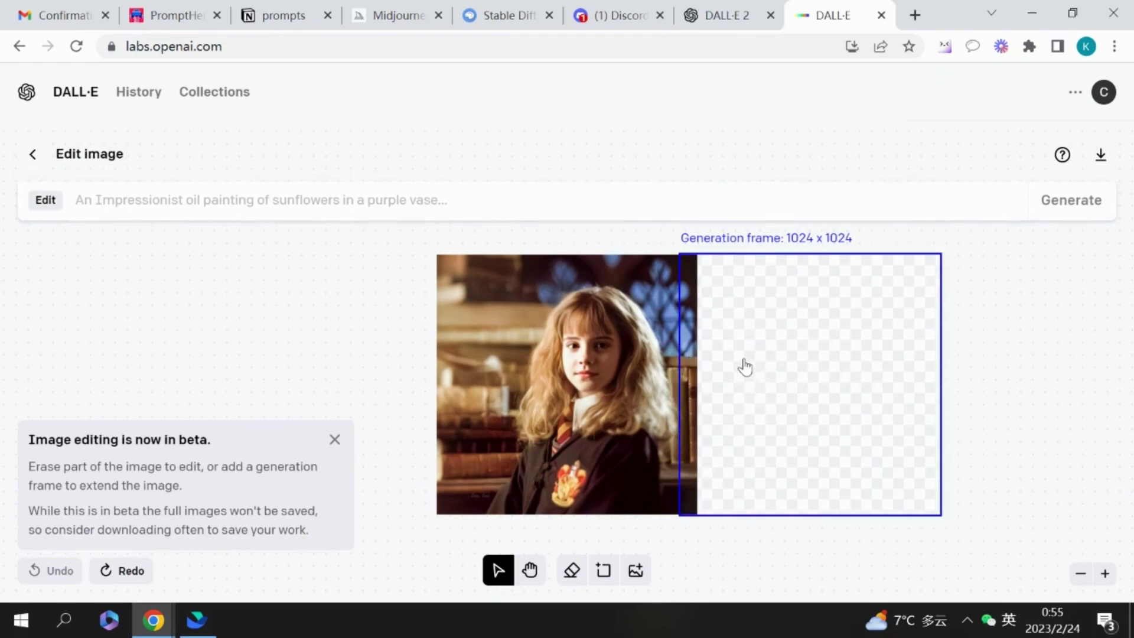
{"action": "left_click", "coordinate": [320, 197]}
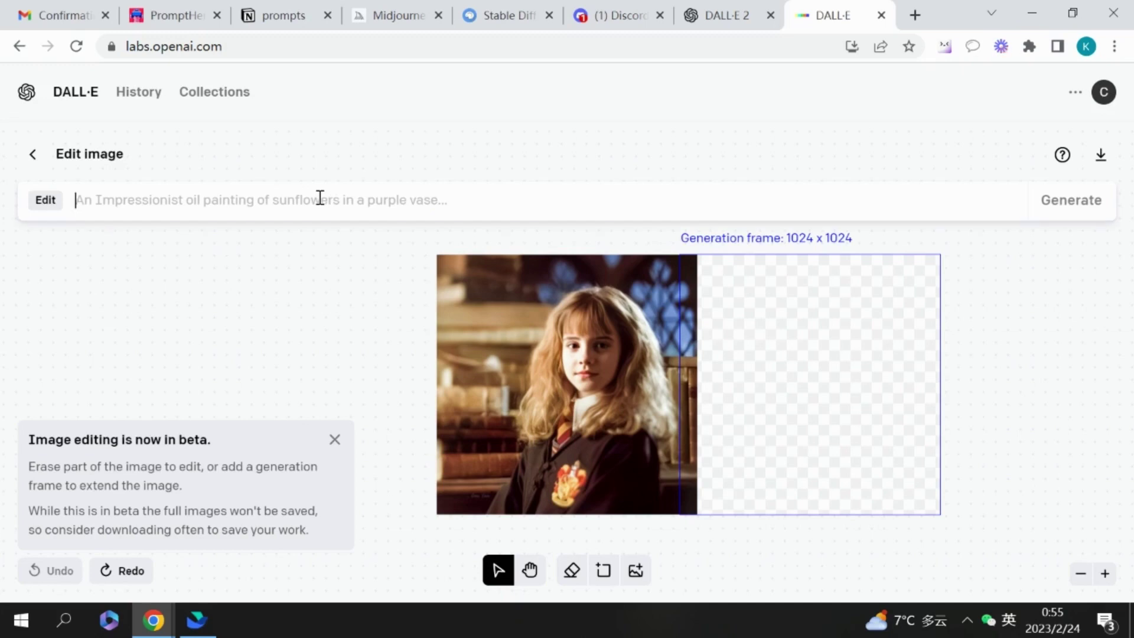
{"action": "type", "text": "generate window and table with similar background"}
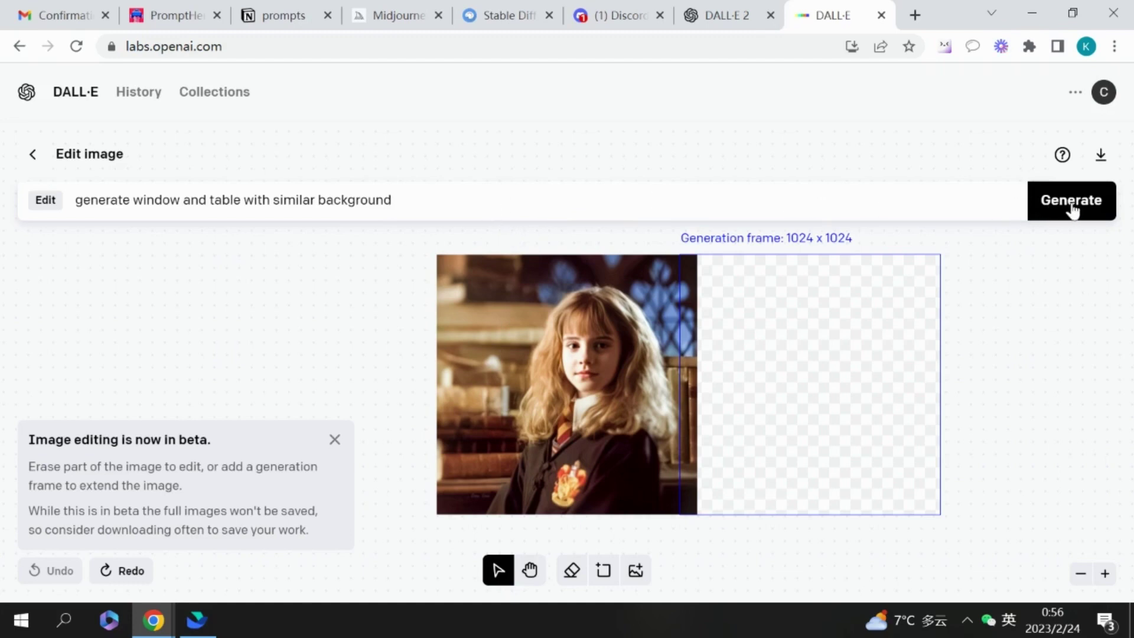
{"action": "left_click", "coordinate": [1071, 207]}
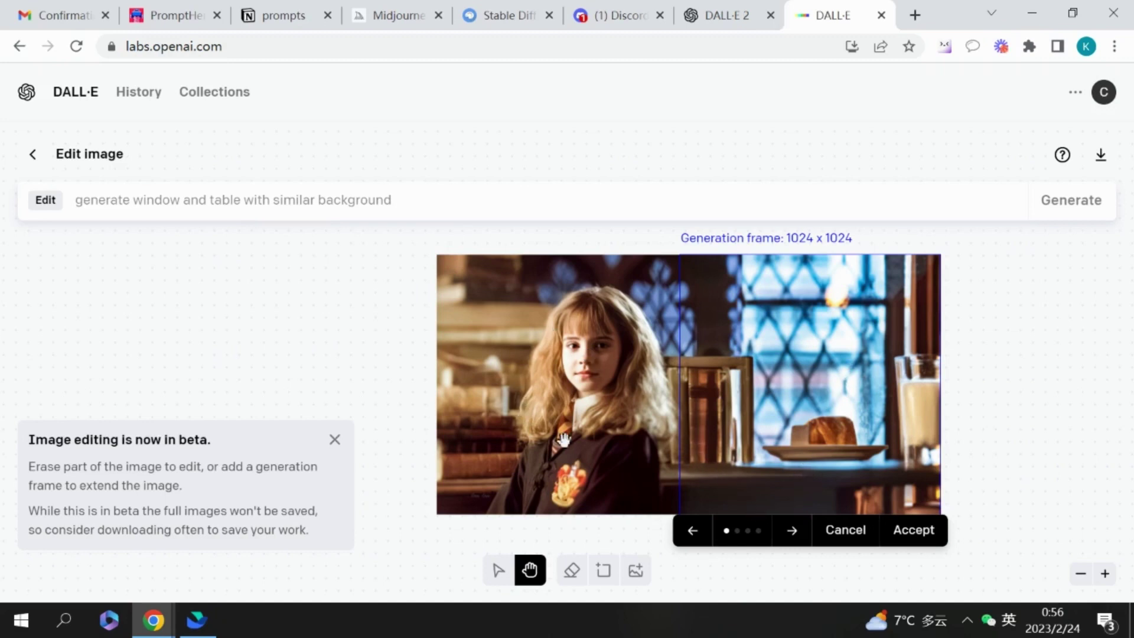
- Compare the generated picture extensions, going through them up to the fourth one
{"action": "left_click", "coordinate": [790, 531]}
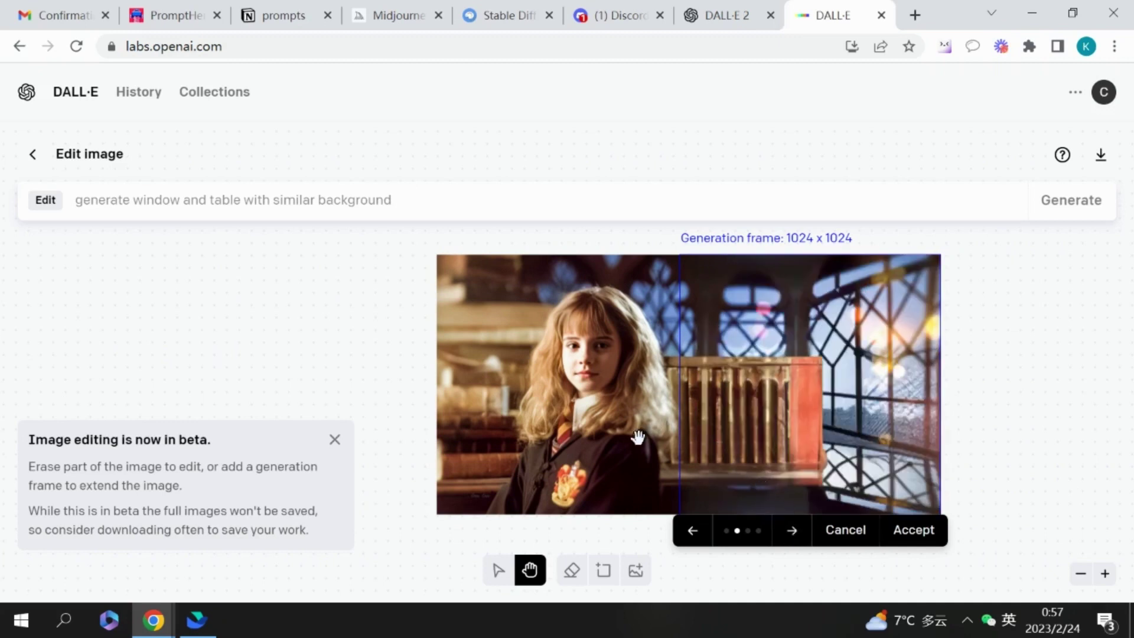
{"action": "left_click", "coordinate": [798, 544]}
{"action": "left_click", "coordinate": [799, 545]}
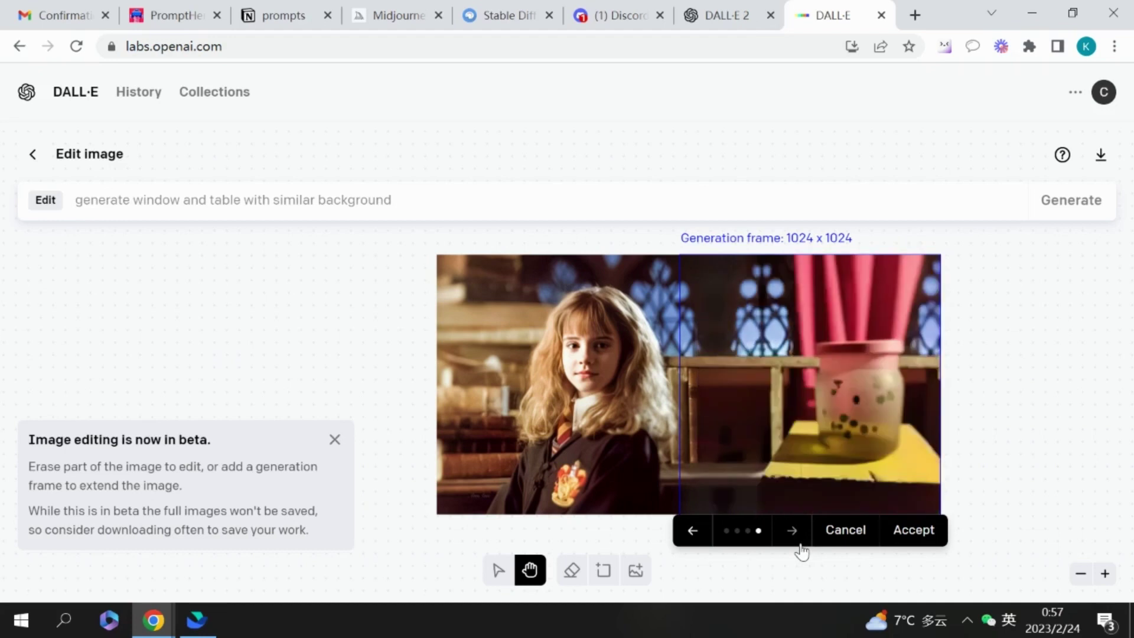
- Go back to the second generated extension, the one with the row of books and latticed window, and accept it
{"action": "left_click", "coordinate": [696, 540]}
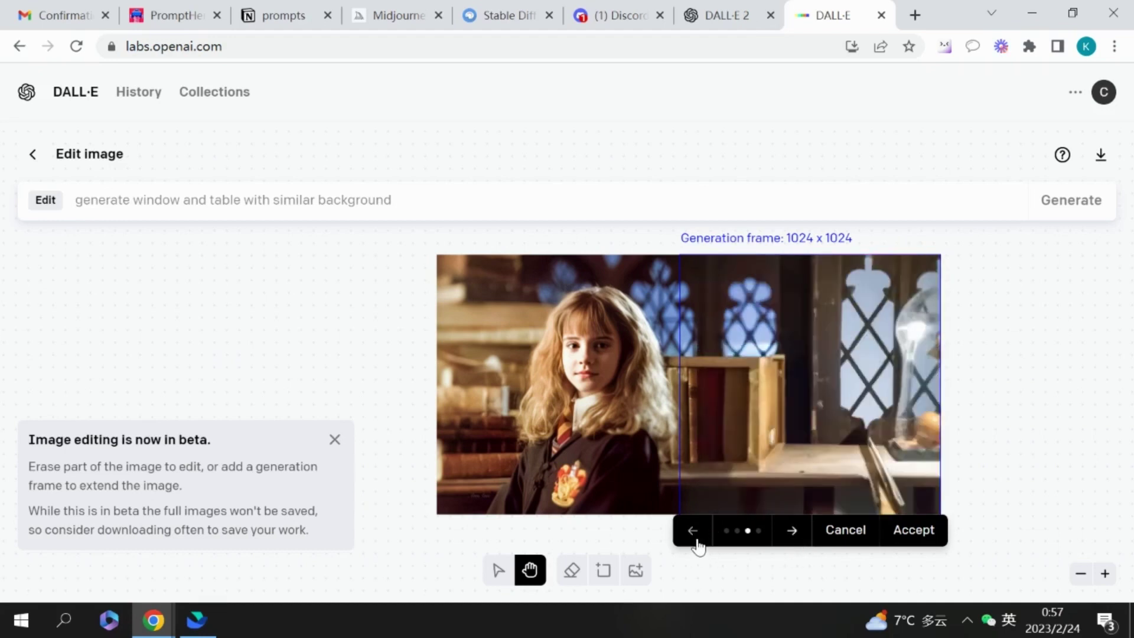
{"action": "left_click", "coordinate": [696, 540]}
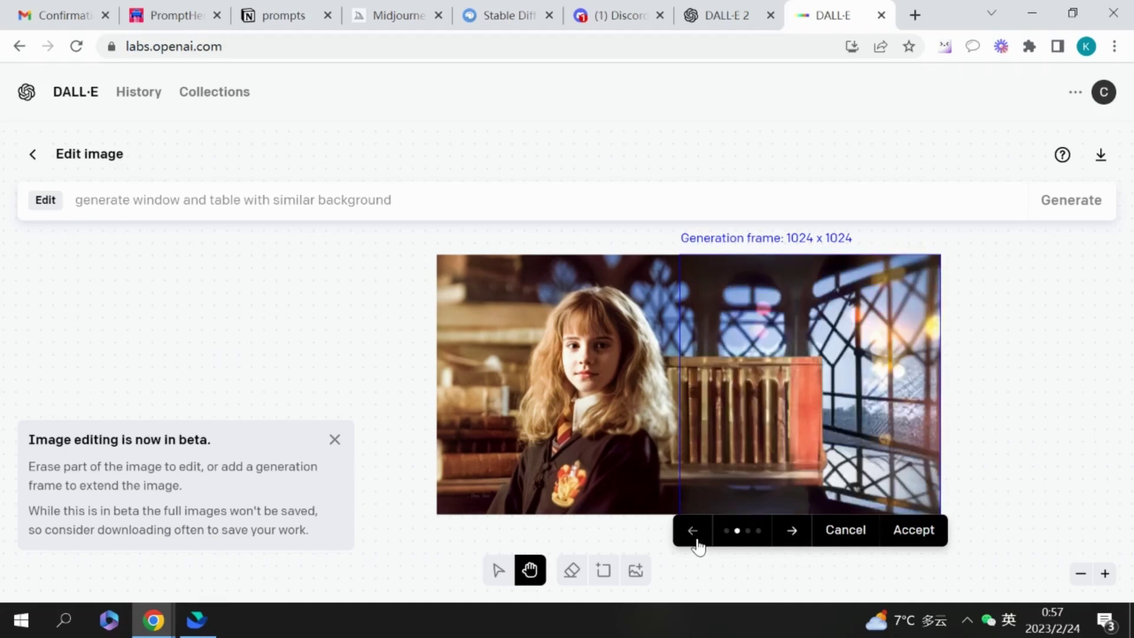
{"action": "left_click", "coordinate": [920, 542]}
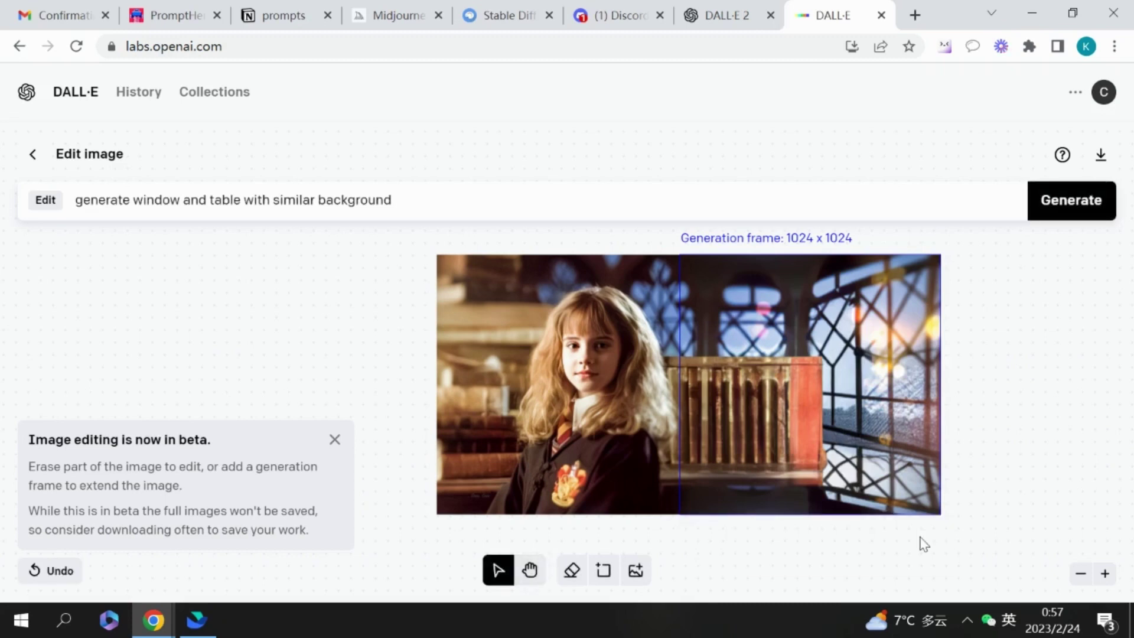
- Look over the extended picture on the canvas and download it
{"action": "scroll", "coordinate": [628, 365], "scroll_direction": "up", "scroll_amount": 3}
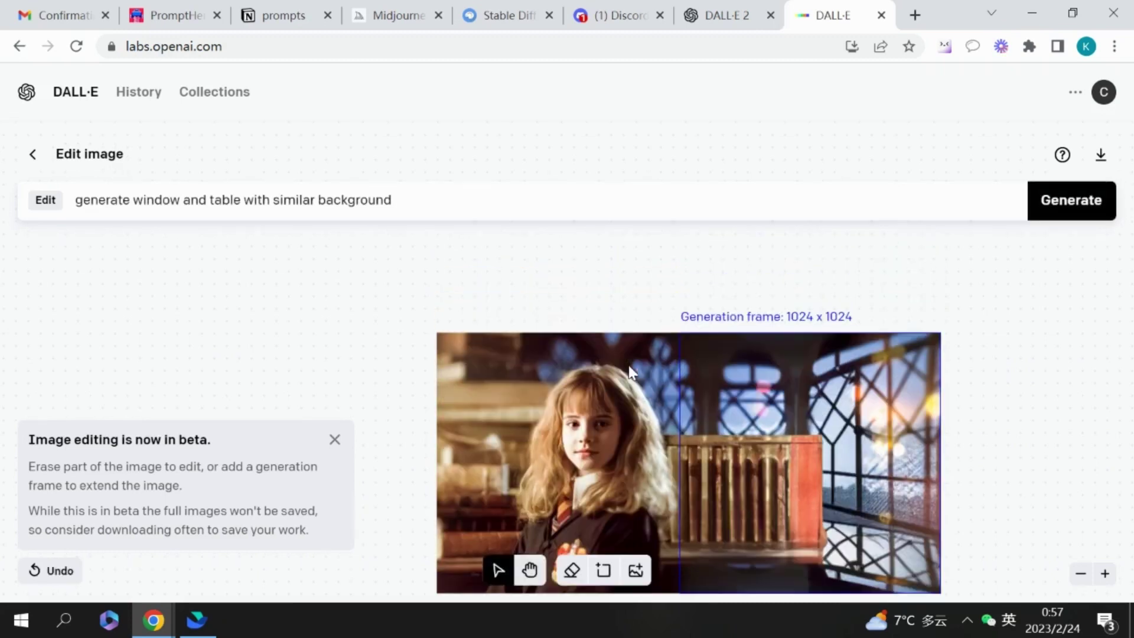
{"action": "scroll", "coordinate": [375, 418], "scroll_direction": "left", "scroll_amount": 5}
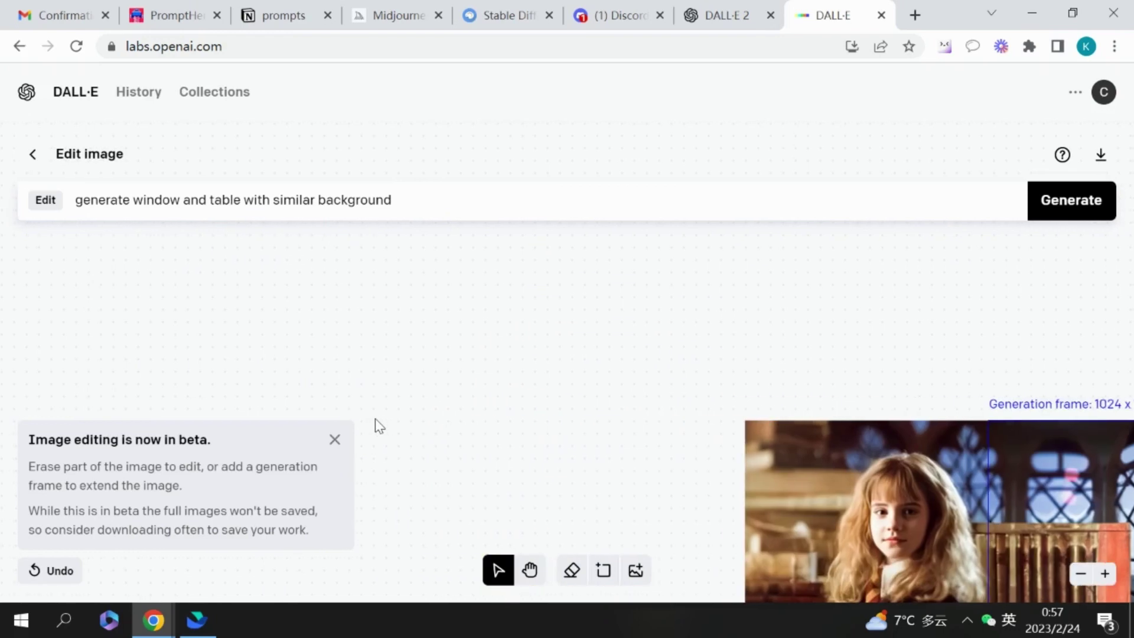
{"action": "scroll", "coordinate": [374, 418], "scroll_direction": "down", "scroll_amount": 2}
{"action": "scroll", "coordinate": [375, 418], "scroll_direction": "right", "scroll_amount": 3}
{"action": "scroll", "coordinate": [569, 457], "scroll_direction": "down", "scroll_amount": 2}
{"action": "scroll", "coordinate": [571, 452], "scroll_direction": "up", "scroll_amount": 3}
{"action": "scroll", "coordinate": [681, 379], "scroll_direction": "down", "scroll_amount": 1}
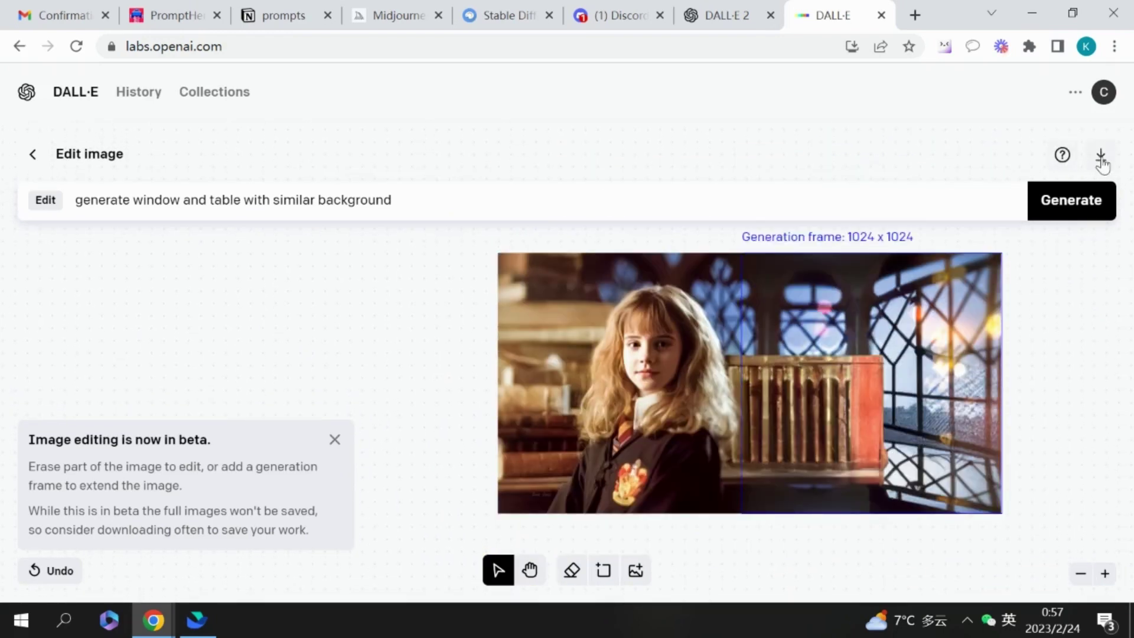
{"action": "left_click", "coordinate": [1102, 157]}
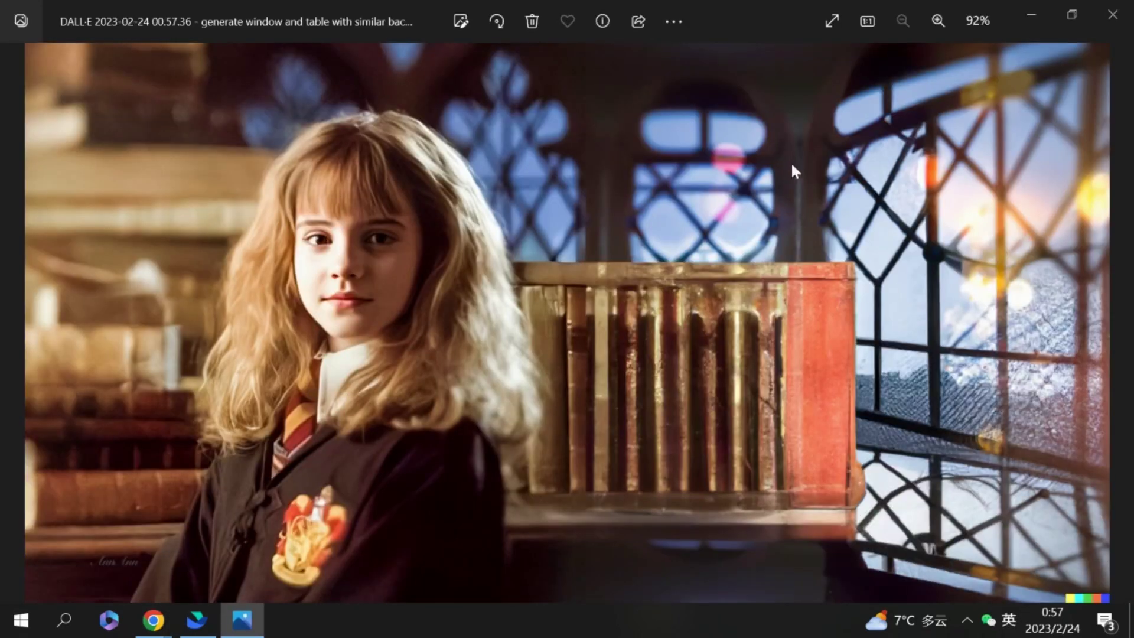
- View the downloaded picture in the image viewer and close the viewer
{"action": "left_click", "coordinate": [672, 18]}
{"action": "left_click", "coordinate": [593, 100]}
{"action": "key", "text": "Return"}
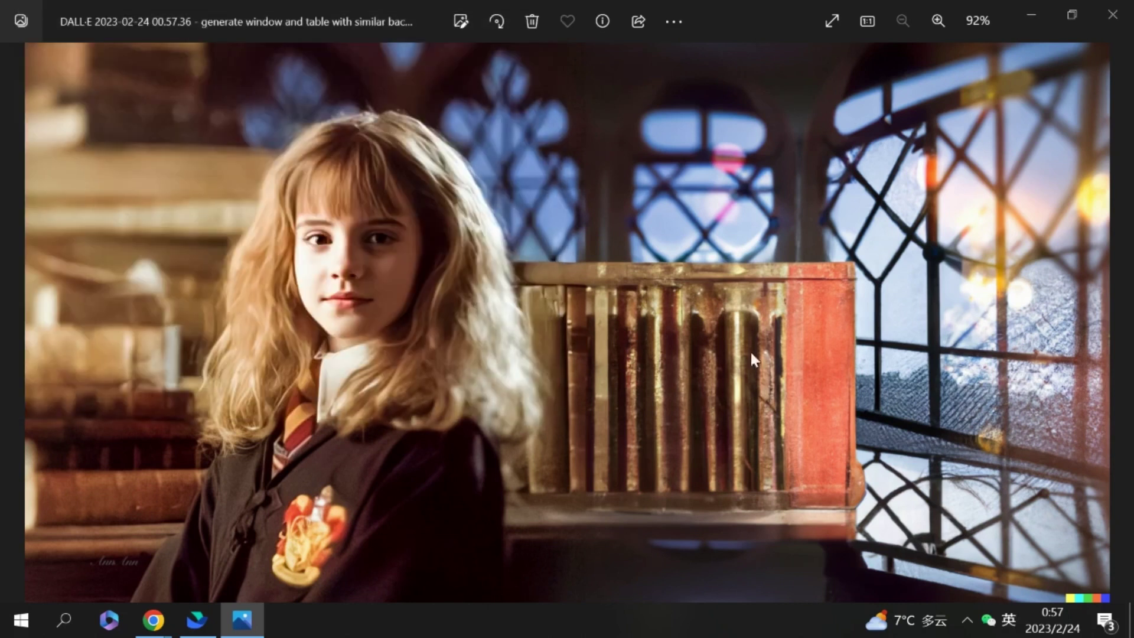
{"action": "left_click", "coordinate": [1113, 14]}
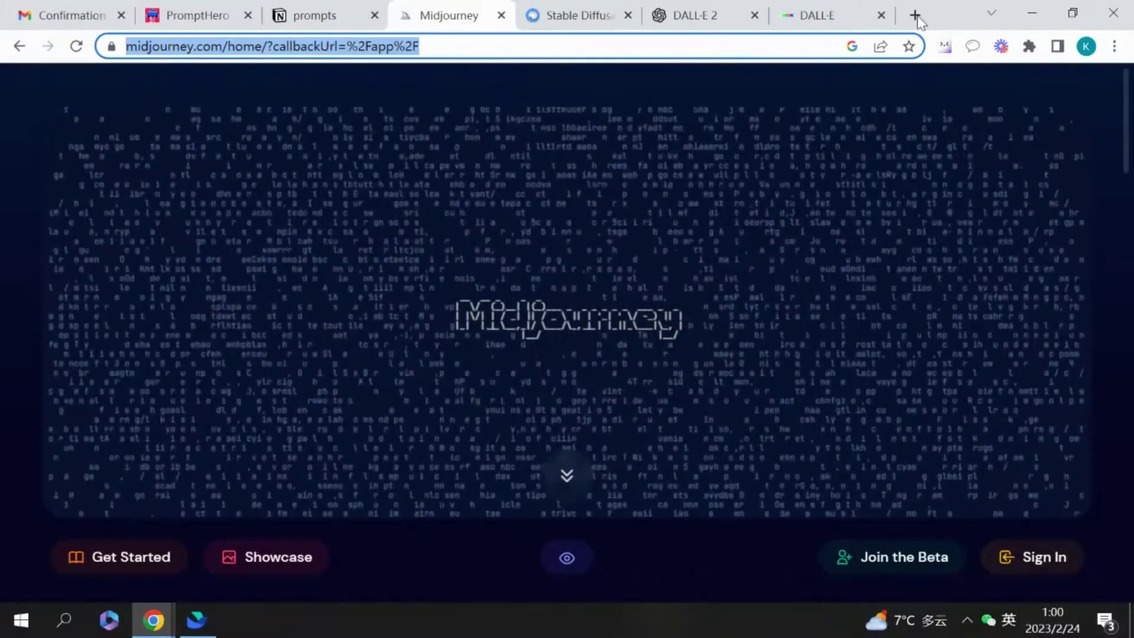
- Open Discord in a new browser tab and show the direct messages with Midjourney Bot
{"action": "left_click", "coordinate": [915, 15]}
{"action": "left_click", "coordinate": [703, 41]}
{"action": "type", "text": "d"}
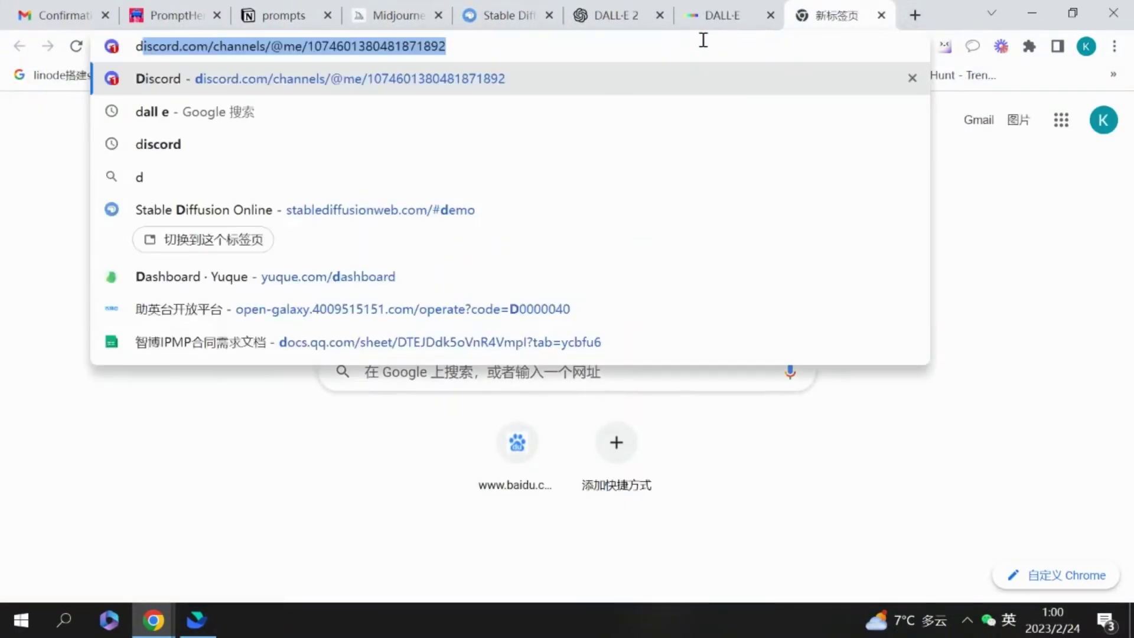
{"action": "type", "text": "is"}
{"action": "key", "text": "Return"}
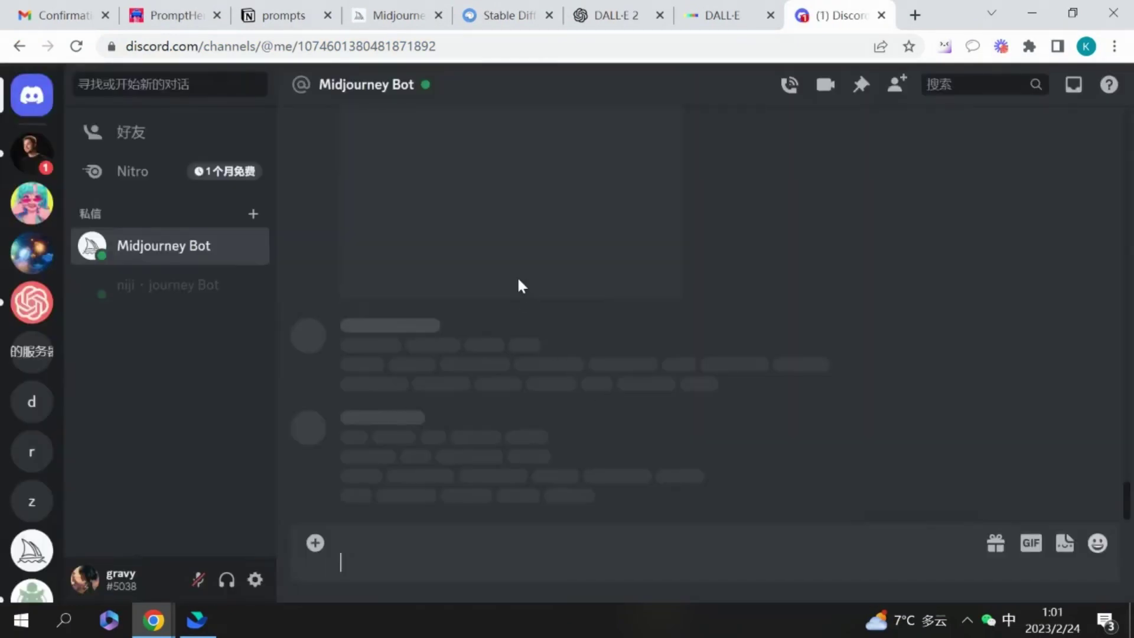
{"action": "left_click", "coordinate": [99, 254]}
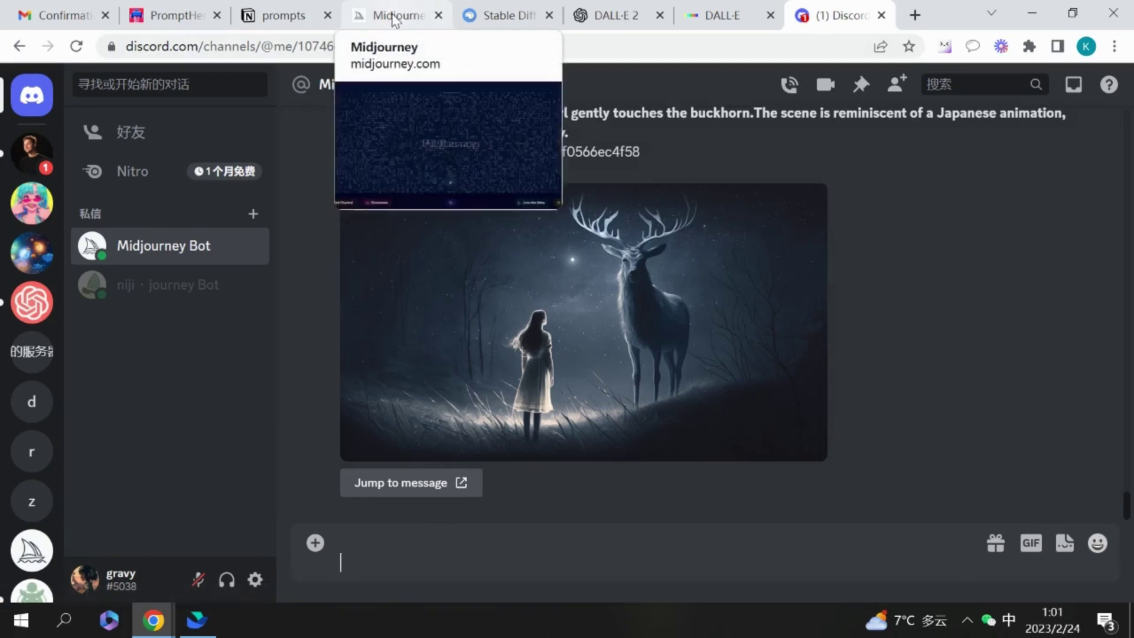
- Copy the English prompt about the lone girl under the starry night sky from the Notion prompts page
{"action": "left_click", "coordinate": [393, 18]}
{"action": "left_click", "coordinate": [283, 15]}
{"action": "right_click", "coordinate": [540, 366]}
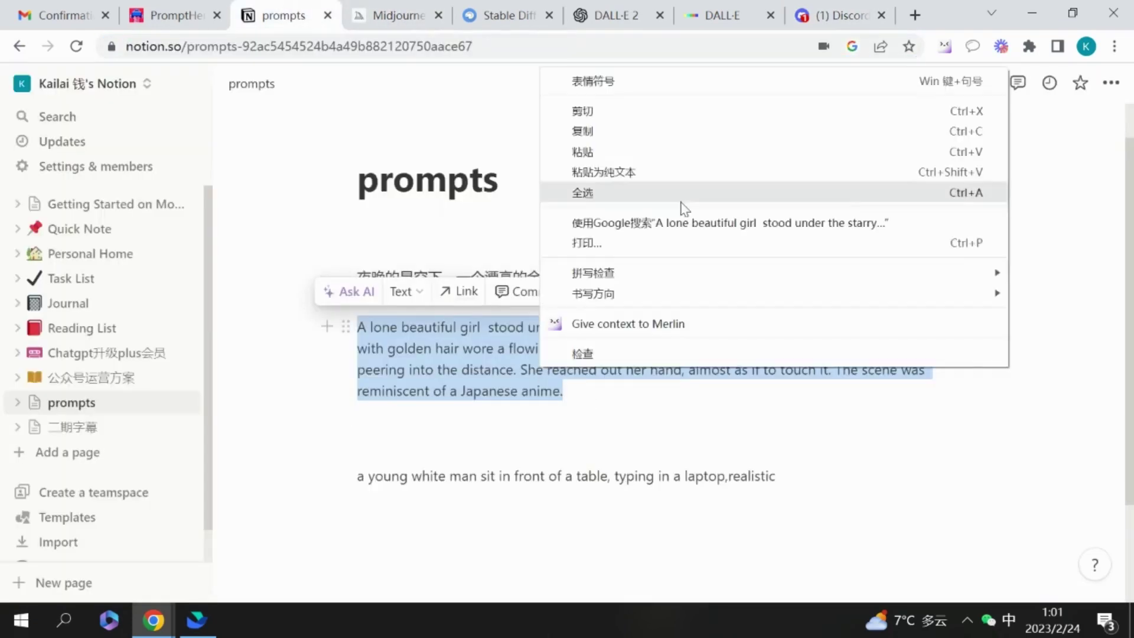
- Send Midjourney Bot an /imagine command in Discord with the copied starry-night girl prompt, followed by --ar 16:9
{"action": "left_click", "coordinate": [839, 15]}
{"action": "type", "text": "/i"}
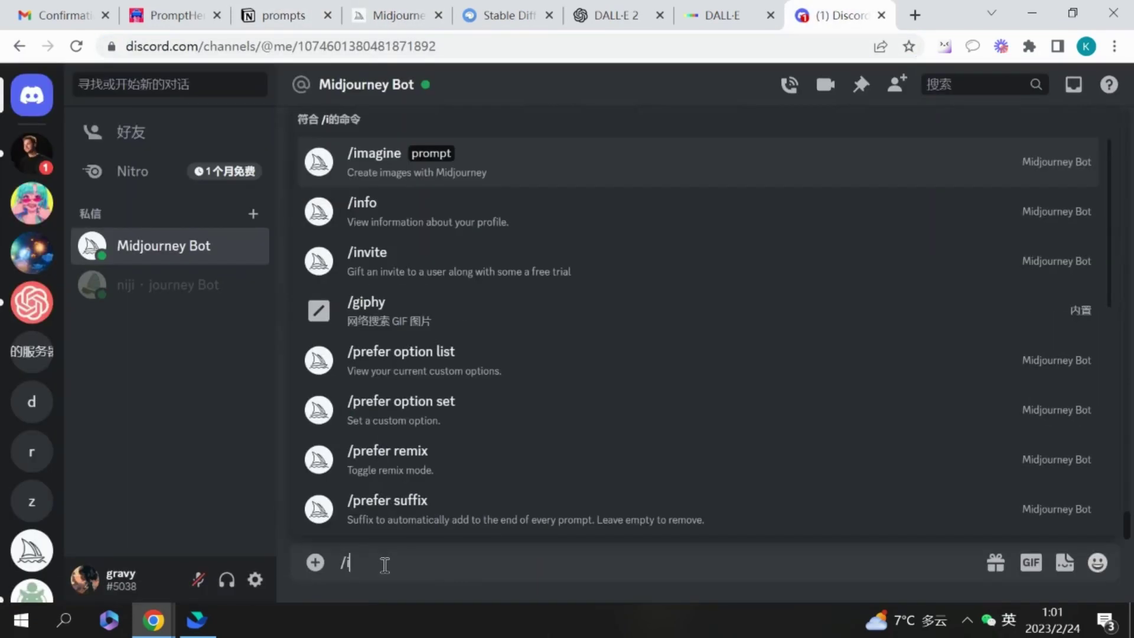
{"action": "left_click", "coordinate": [461, 172]}
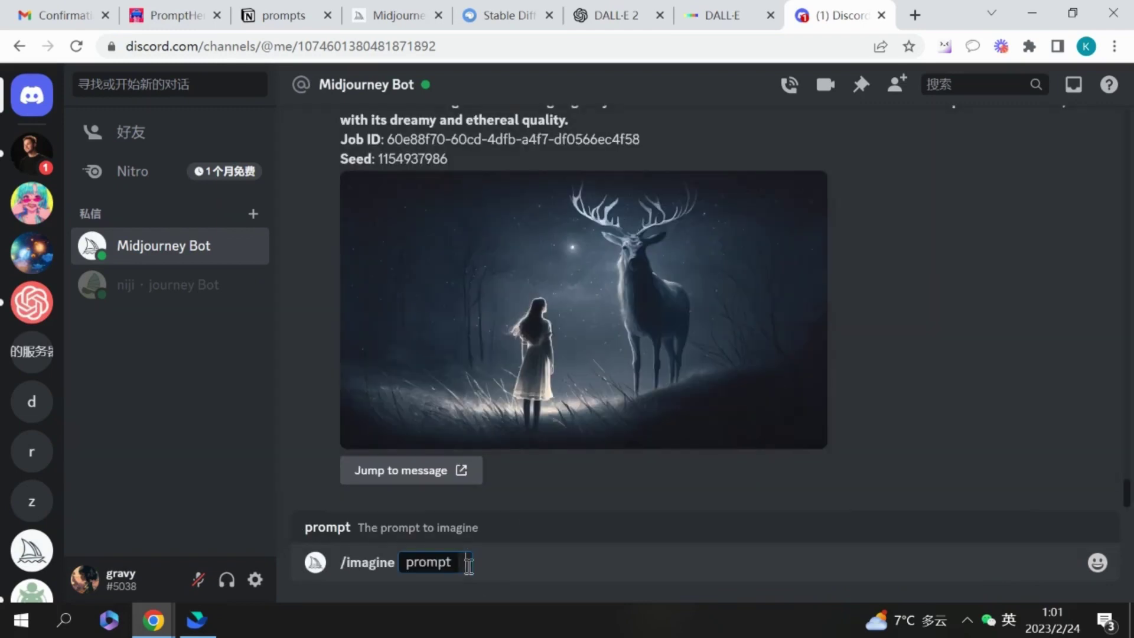
{"action": "type", "text": "A lone beautiful girl  stood under the starry night sky, the mist rolling in from the distance. the girl with golden hair wore a flowing dress, holding a lantern in hand. Beside her, a deer stood, its eyes peering into the distance. She reached out her hand, almost as if to touch it. The scene was reminiscent of a Japanese anime."}
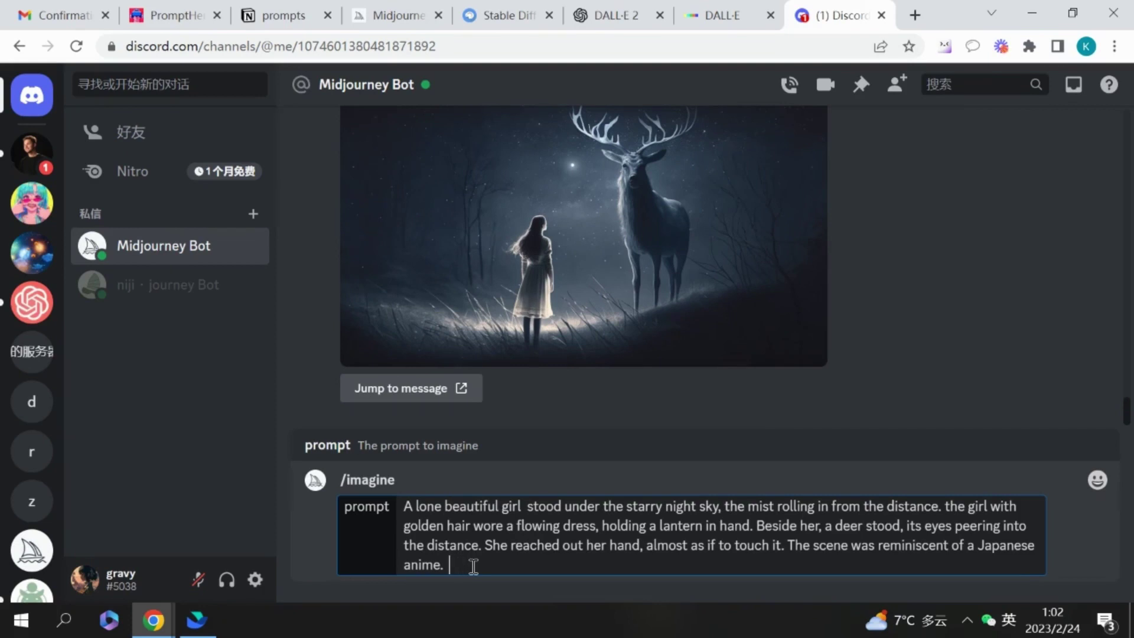
{"action": "type", "text": "--ar 16:9"}
{"action": "key", "text": "Return"}
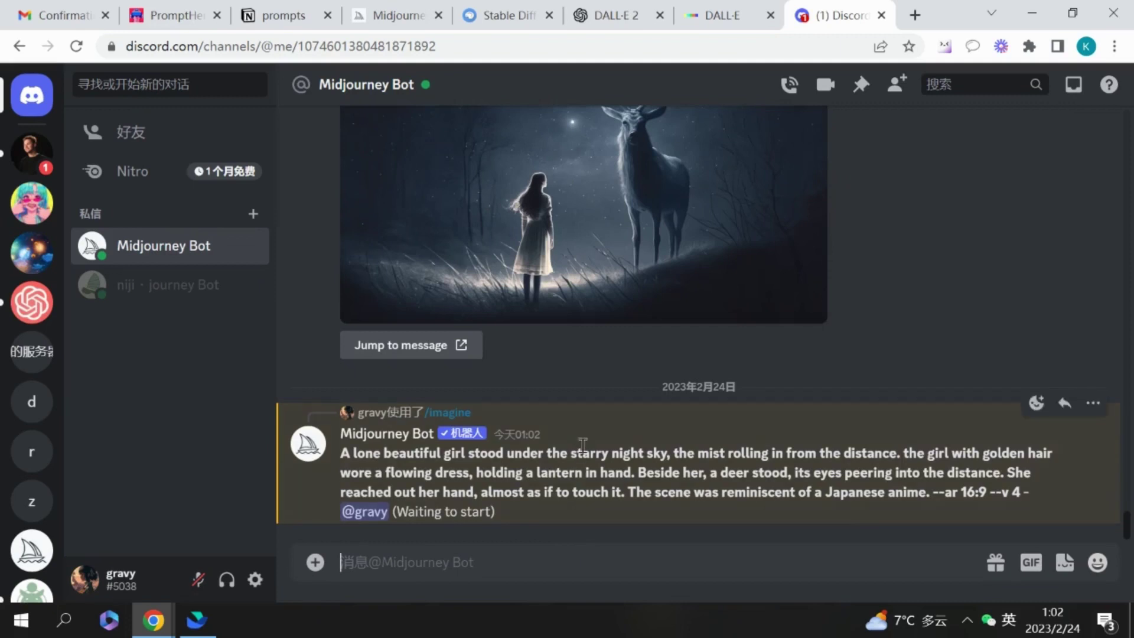